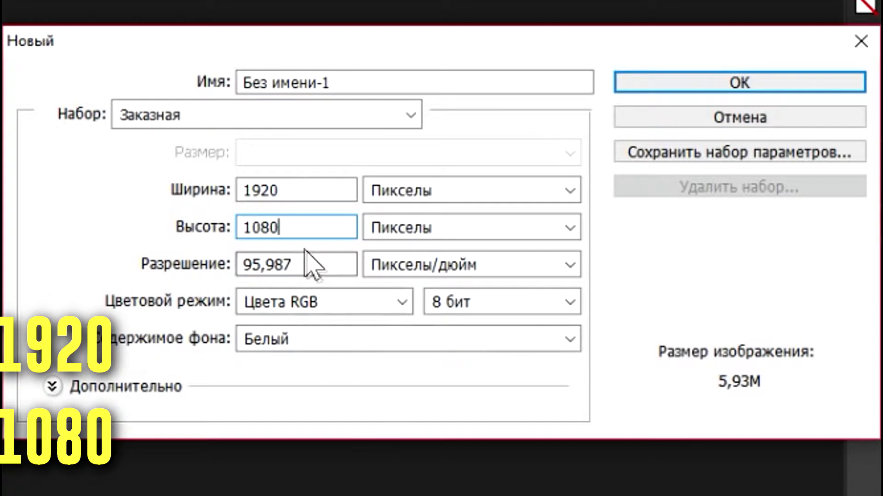
Step: Set the new document's resolution to 72 pixels per inch and create the document
key("Tab")
key("BackSpace")
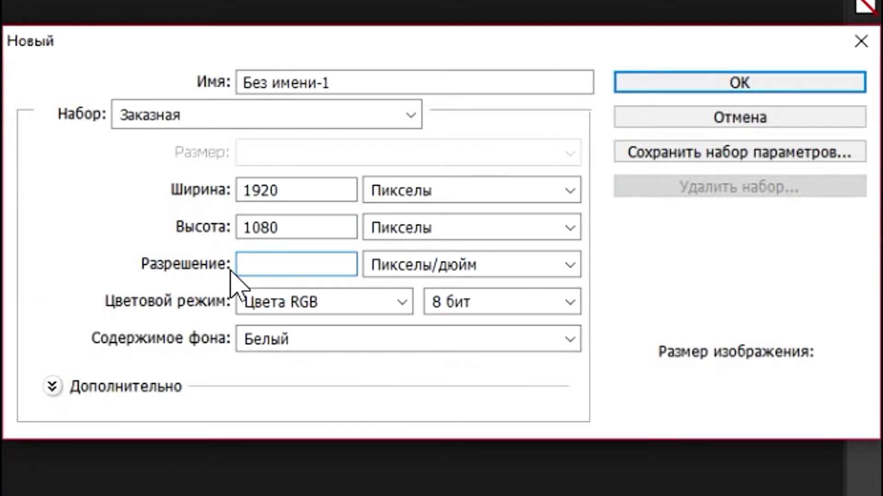
type("7")
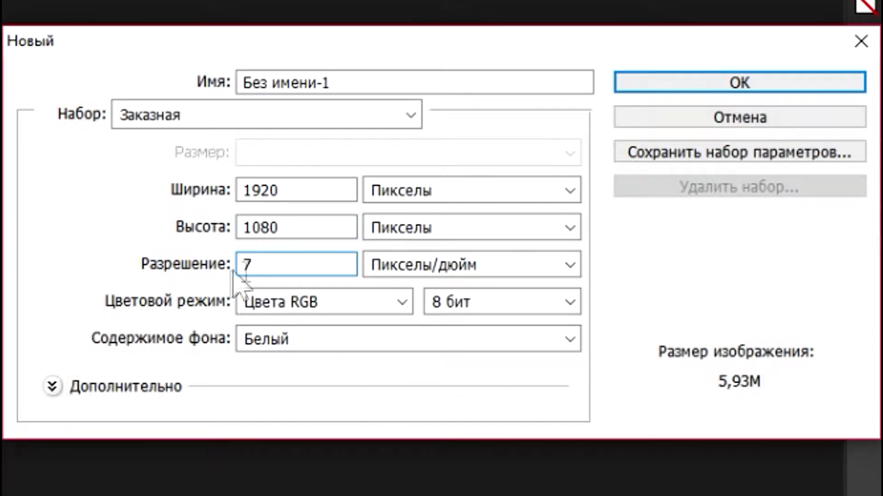
type("2")
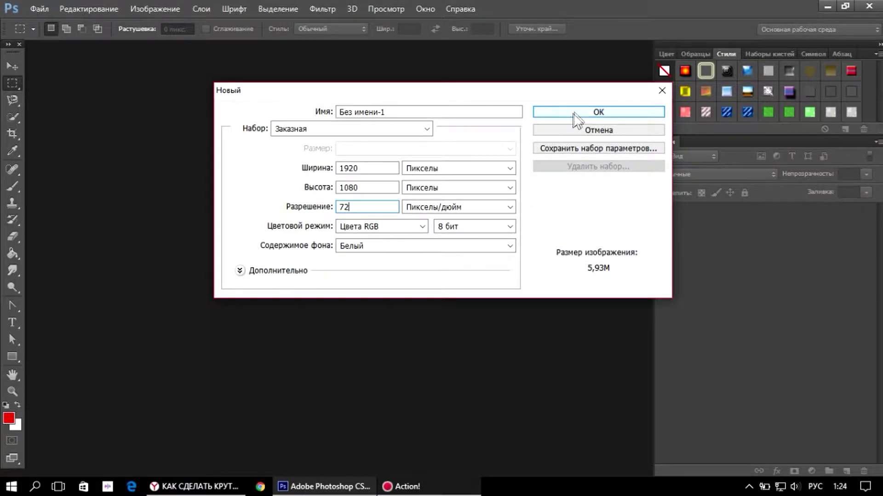
left_click(573, 112)
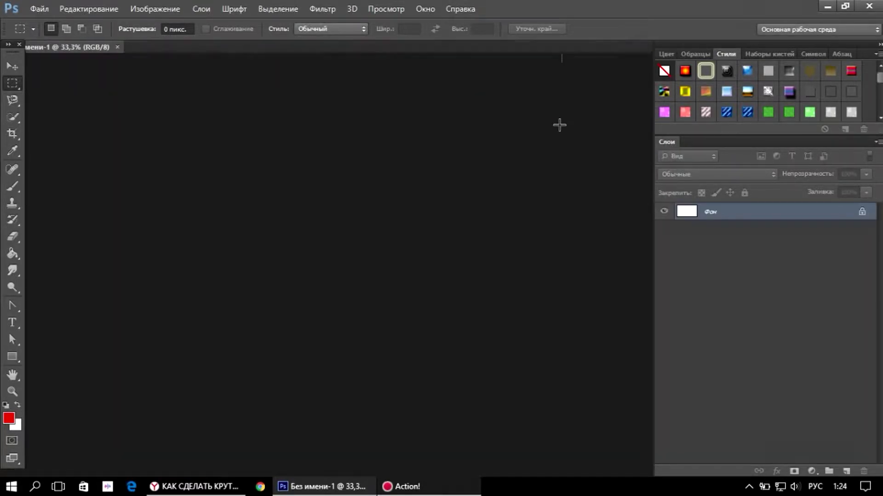
Step: Convert the locked background into a regular layer and apply a black Color Overlay to it
double_click(725, 220)
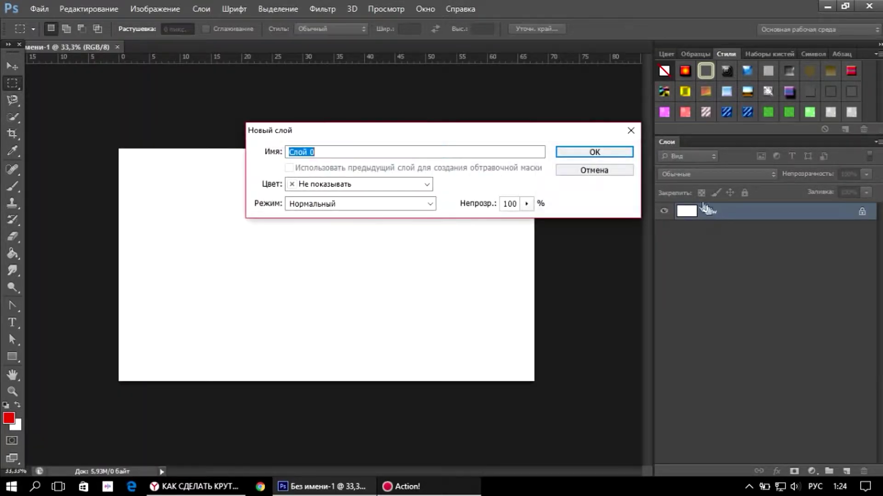
left_click(616, 152)
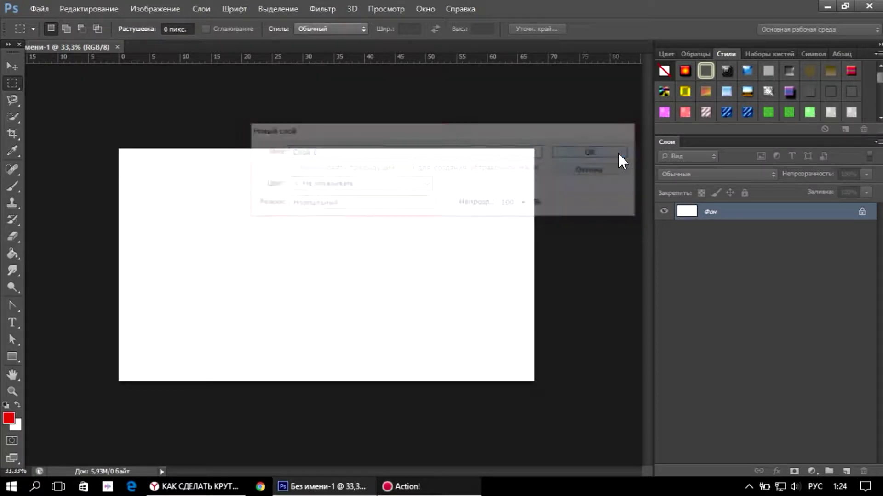
double_click(741, 213)
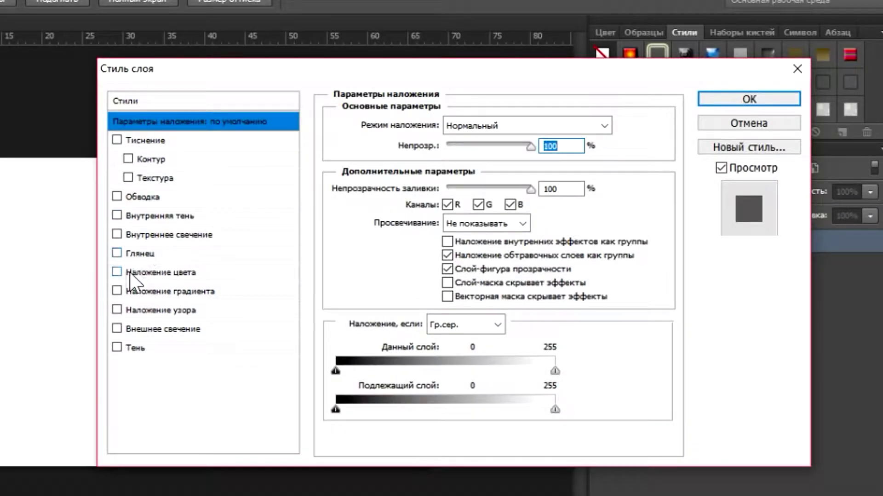
left_click(121, 272)
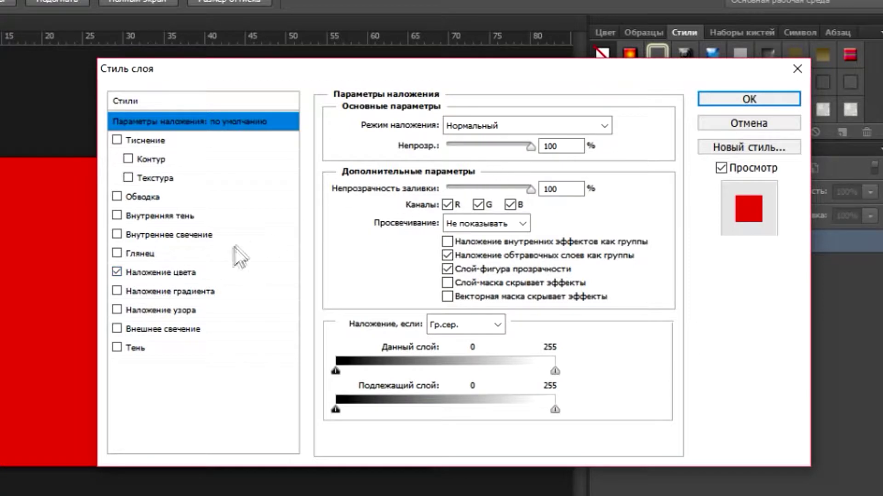
left_click(189, 273)
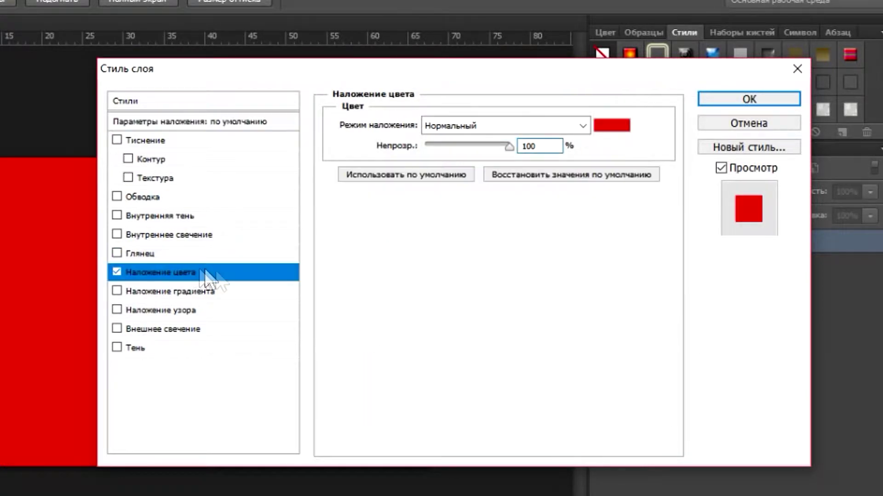
left_click(603, 130)
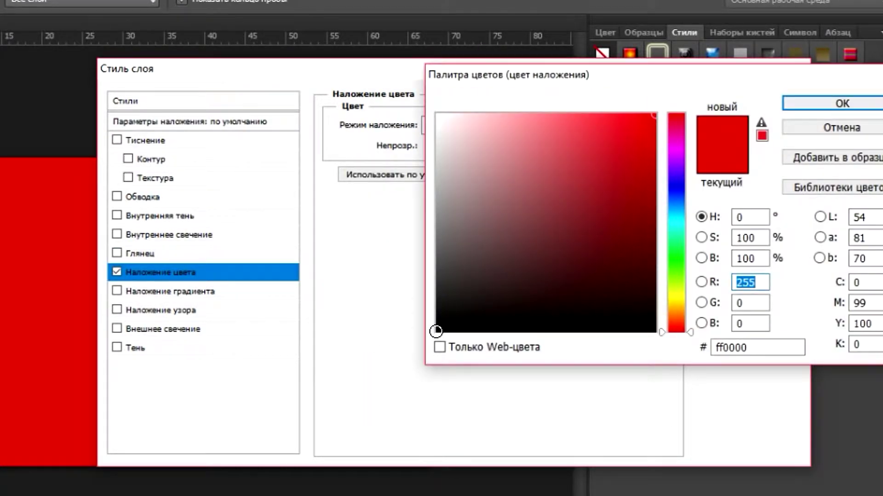
left_click(435, 331)
left_click(836, 105)
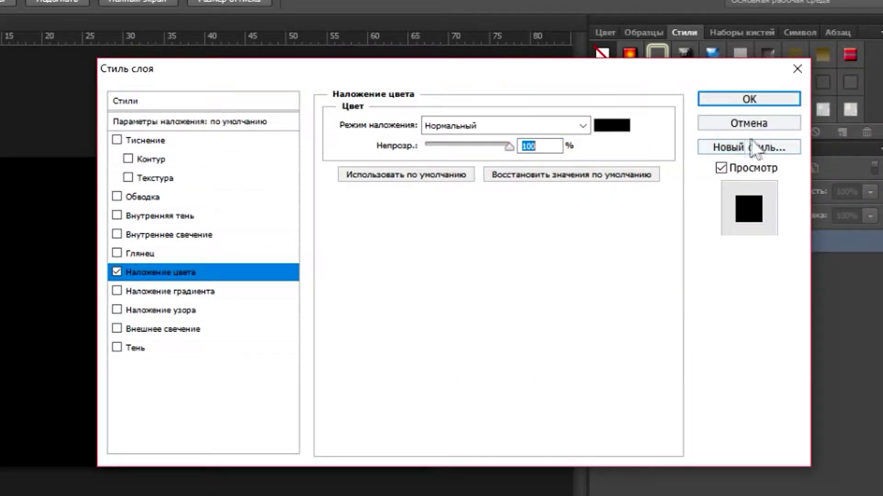
left_click(749, 99)
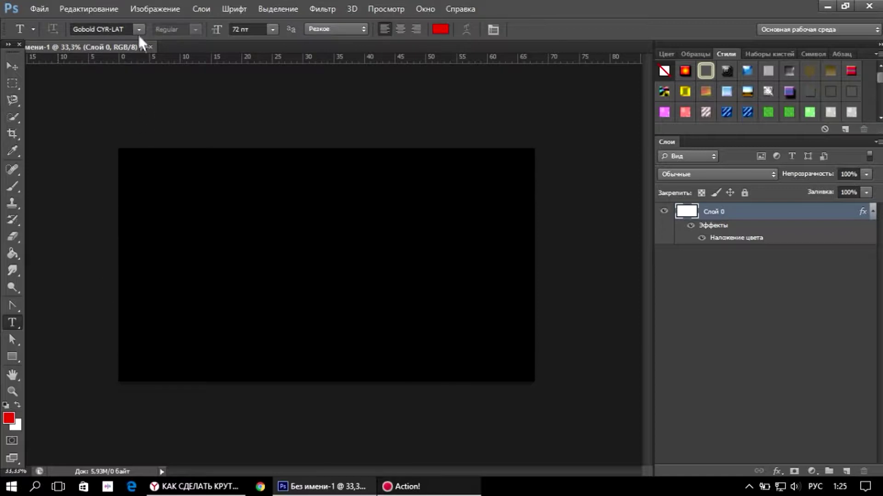
Step: Add the text "sour ro" on the canvas in the Gobold CYR-LAT font
left_click(137, 30)
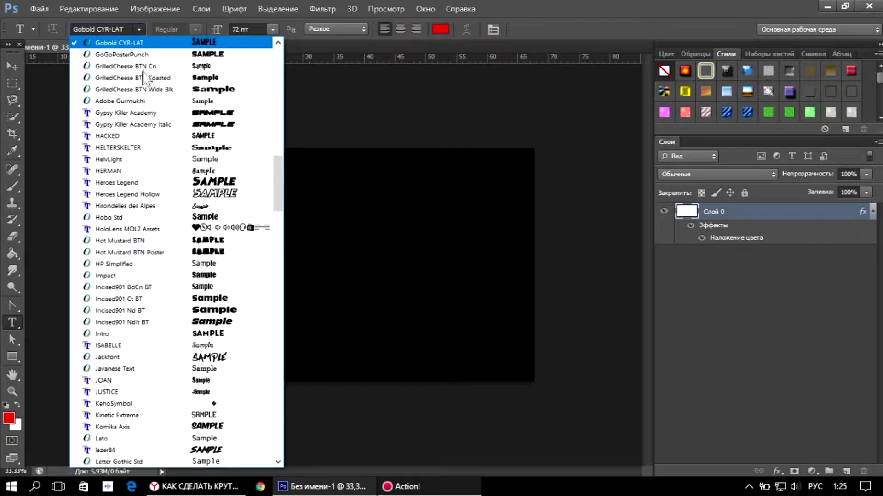
left_click(148, 42)
left_click(220, 269)
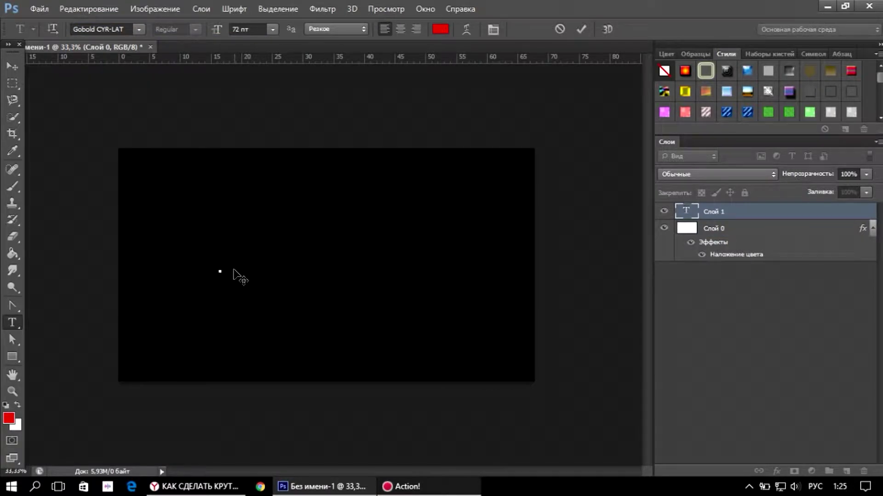
key("alt+shift")
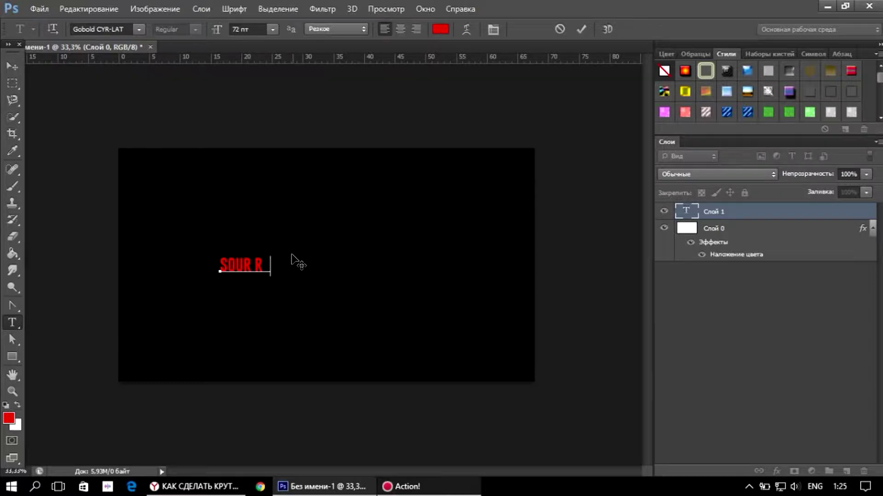
left_click(12, 67)
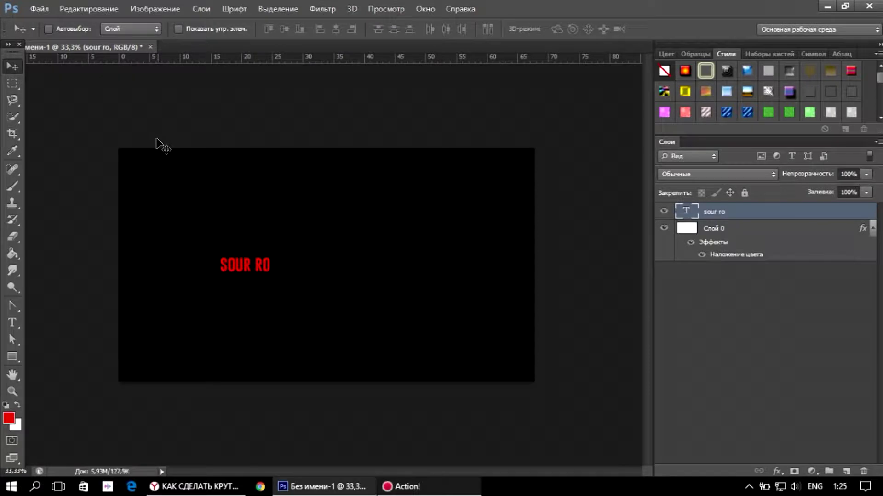
Step: Enlarge the "sour ro" text with Free Transform until it spans most of the canvas width, and centre it on the canvas
key("ctrl+t")
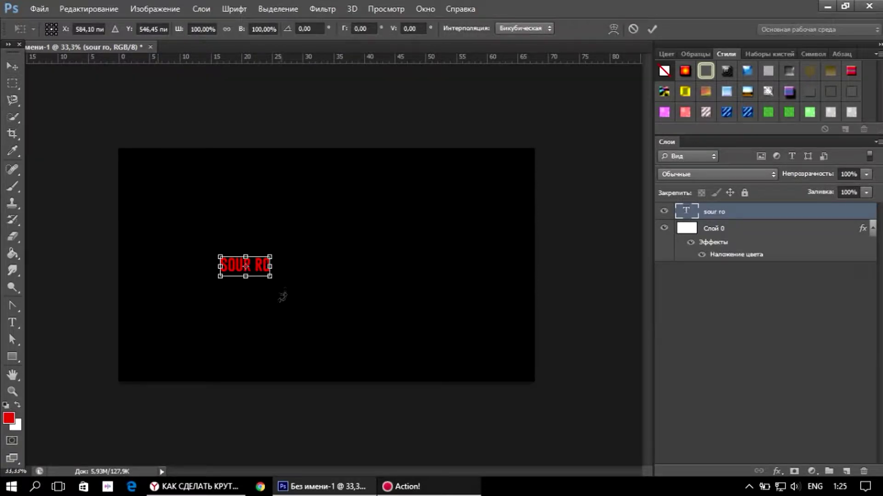
left_click_drag(271, 254, 452, 183)
left_click_drag(416, 229, 395, 270)
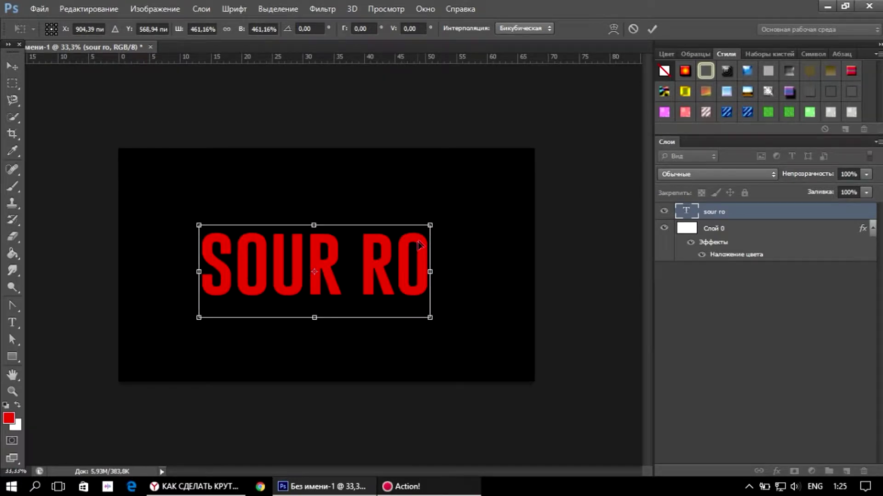
left_click_drag(430, 225, 565, 167)
left_click_drag(498, 251, 447, 274)
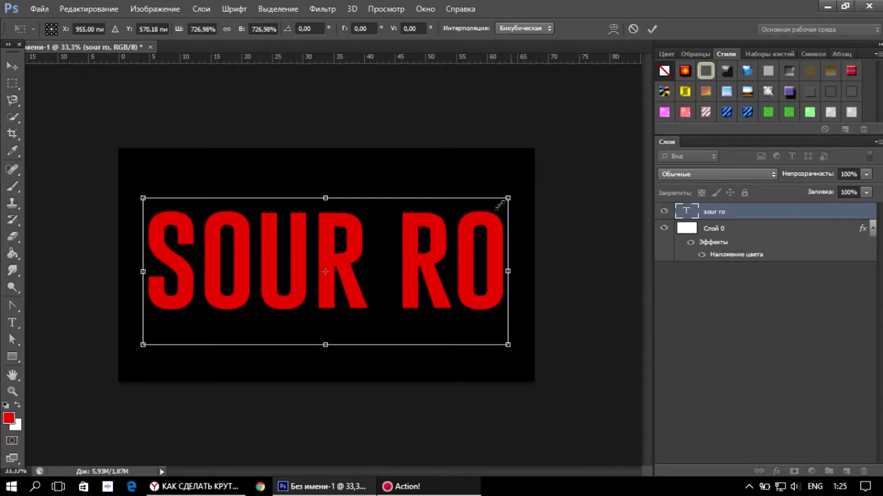
left_click_drag(499, 205, 467, 218)
left_click_drag(425, 261, 435, 255)
left_click_drag(484, 205, 468, 212)
left_click_drag(421, 255, 430, 249)
left_click(13, 66)
left_click(363, 192)
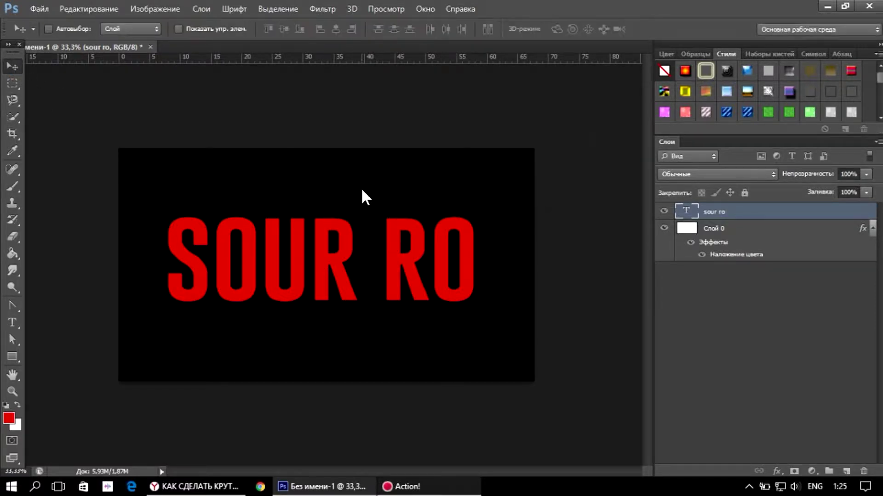
Step: Add a new empty layer and place it between the "sour ro" text layer and the black background layer
key("ctrl+g")
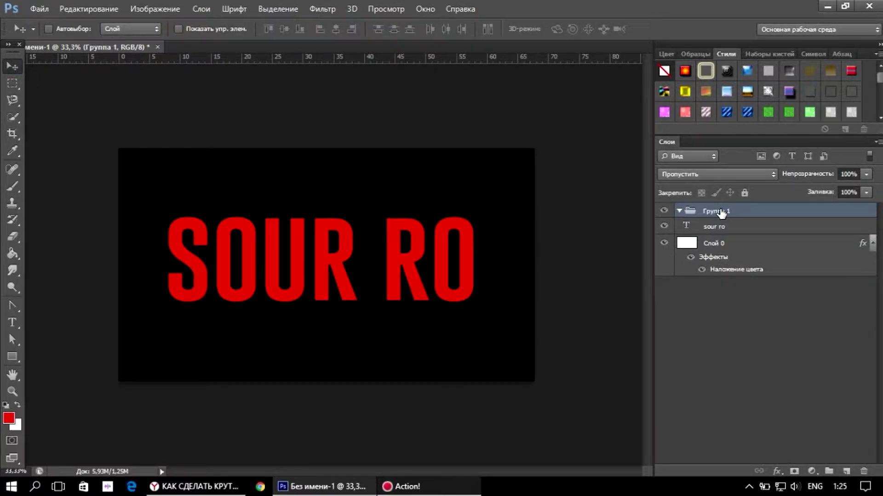
key("ctrl+z")
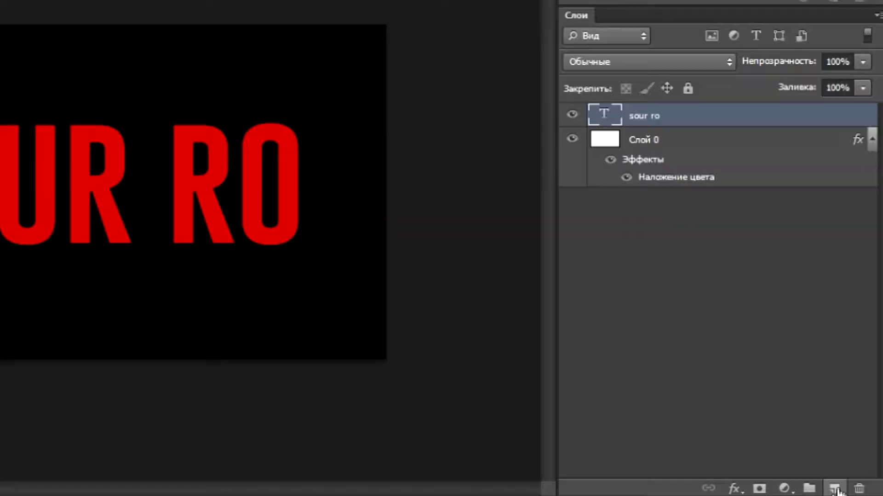
left_click(835, 488)
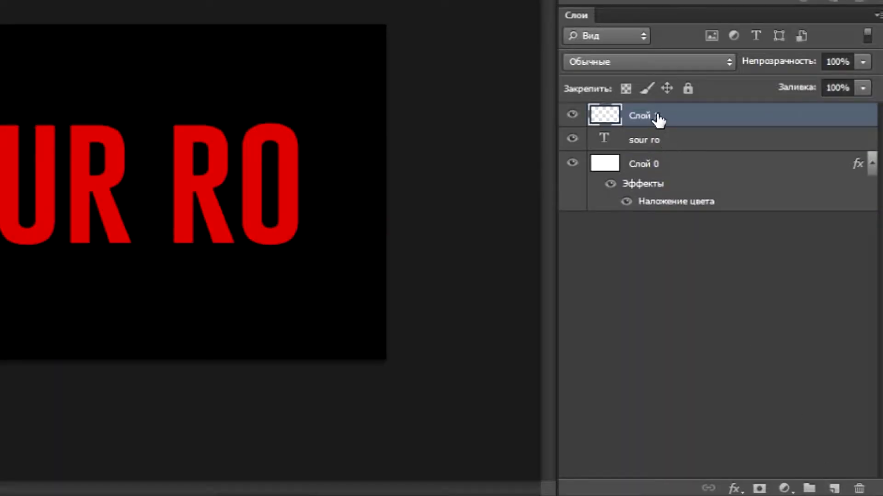
left_click_drag(656, 118, 661, 150)
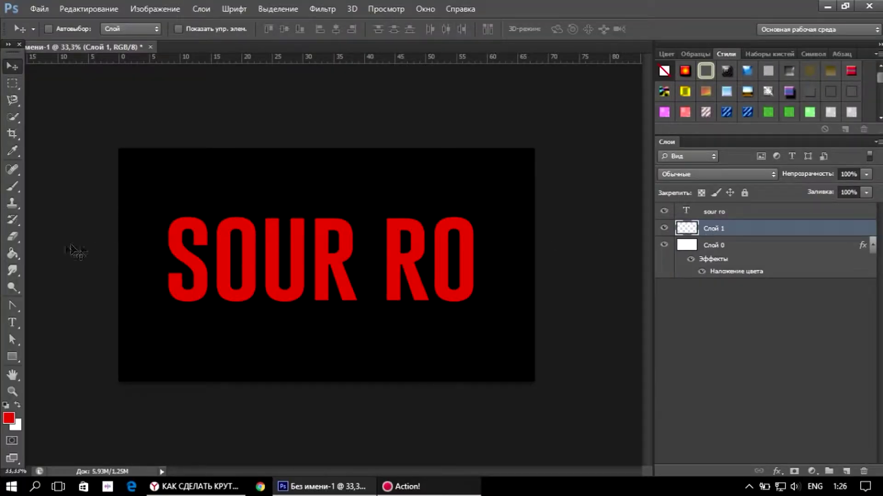
Step: Set up the Brush tool with a soft round tip at 1400 px size and 0% hardness
left_click(9, 187)
left_click(62, 29)
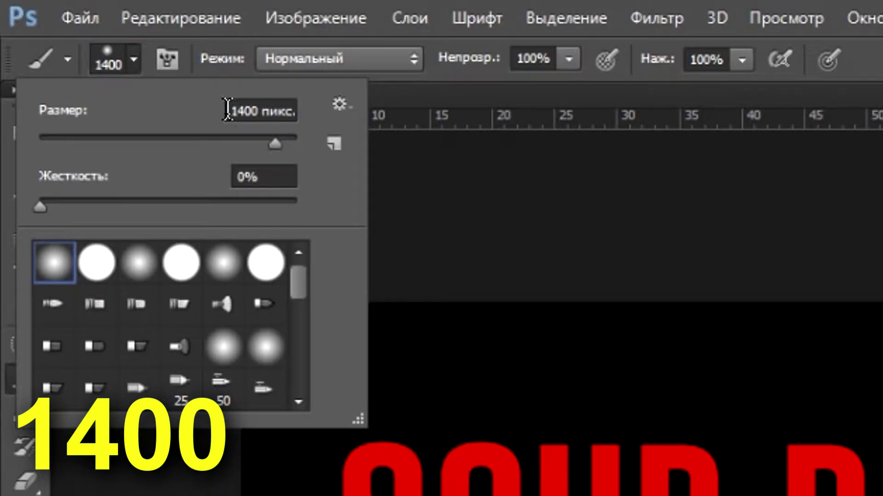
left_click(227, 111)
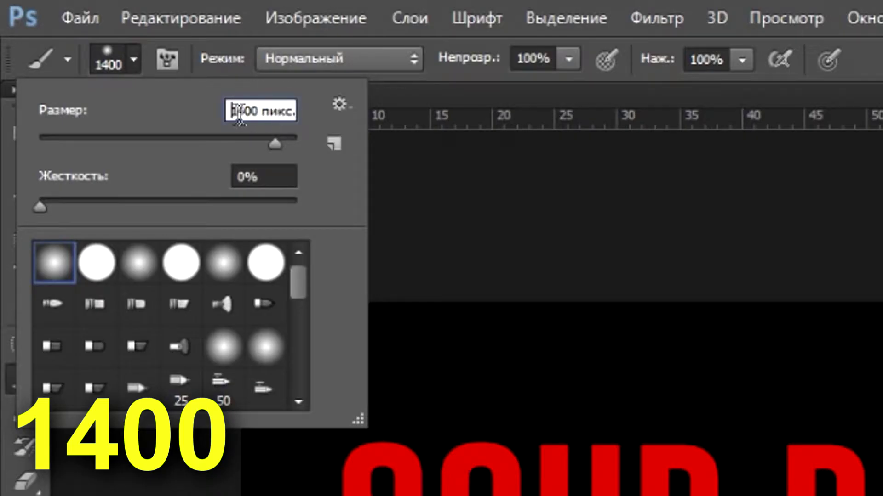
left_click(55, 267)
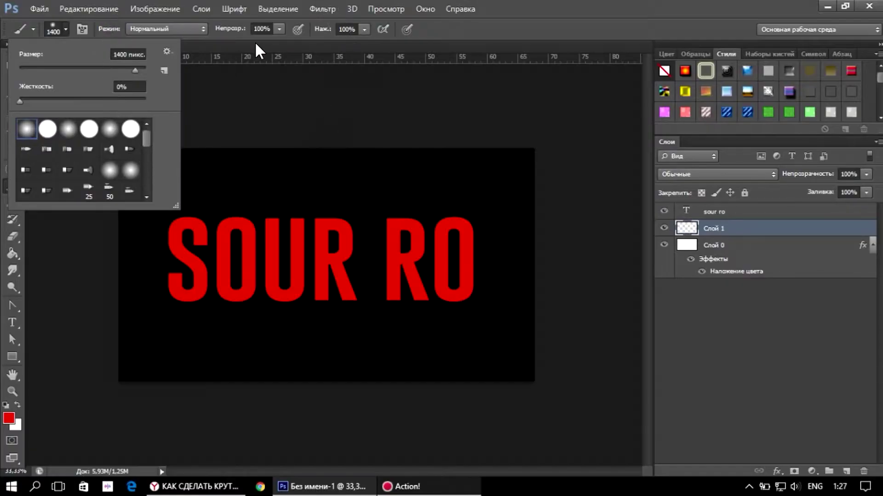
left_click(517, 88)
Step: Set the foreground colour to red ee0909 and paint two soft overlapping spots behind the text, one on each half of the canvas
left_click(8, 419)
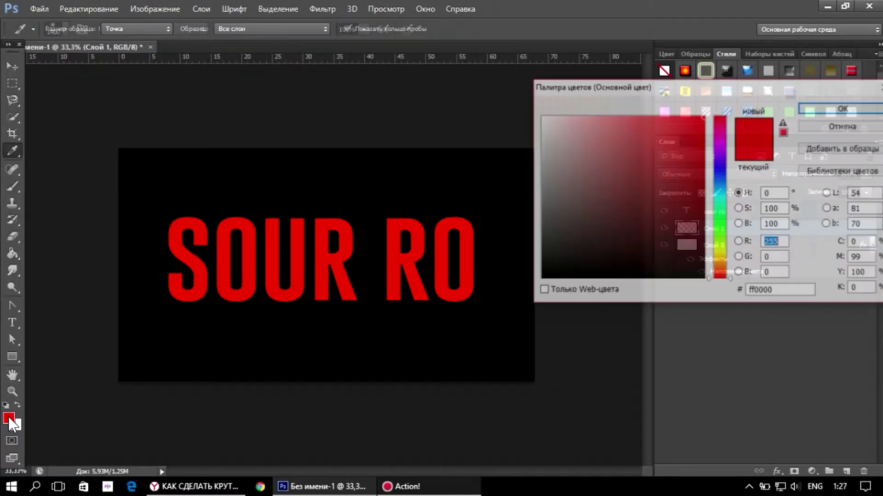
left_click_drag(699, 122, 698, 134)
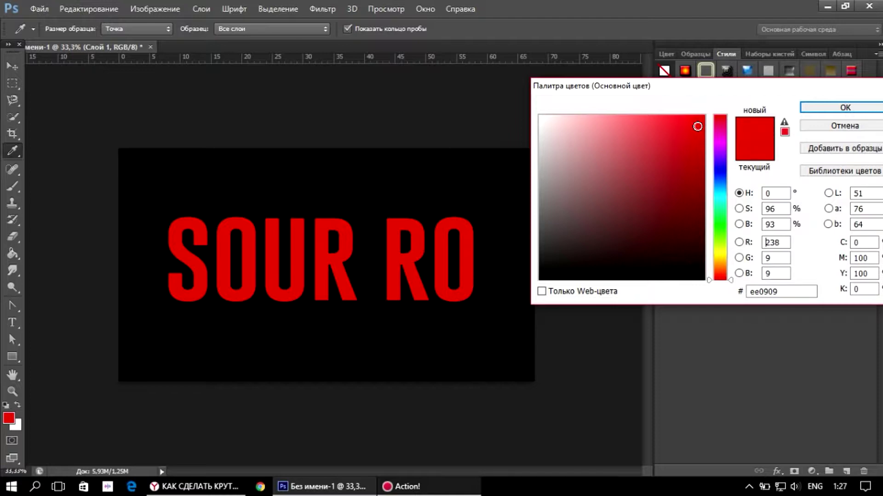
left_click(845, 107)
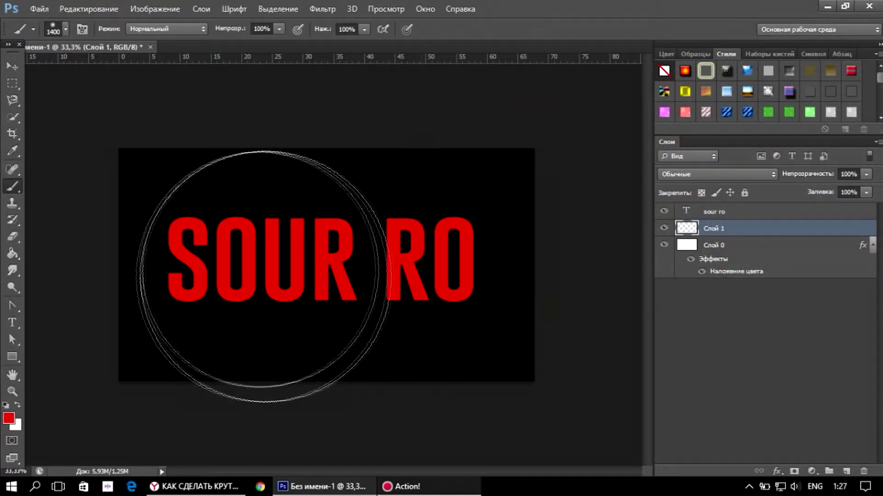
left_click(268, 275)
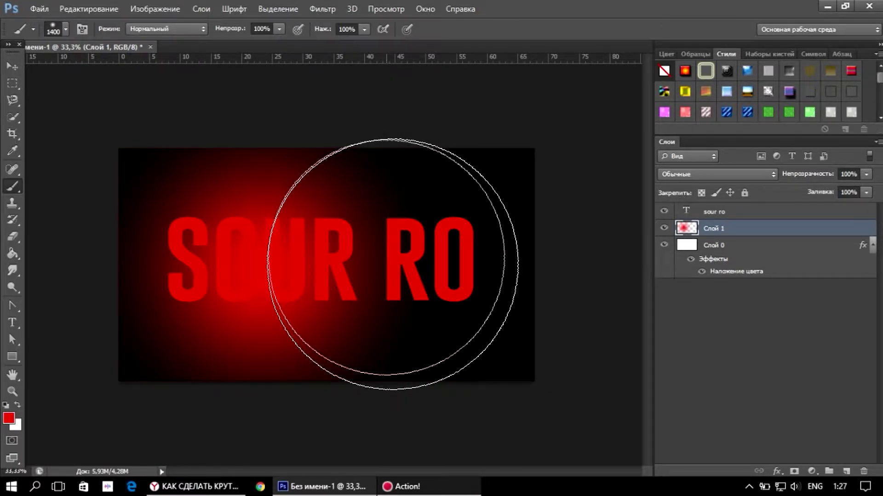
left_click(395, 272)
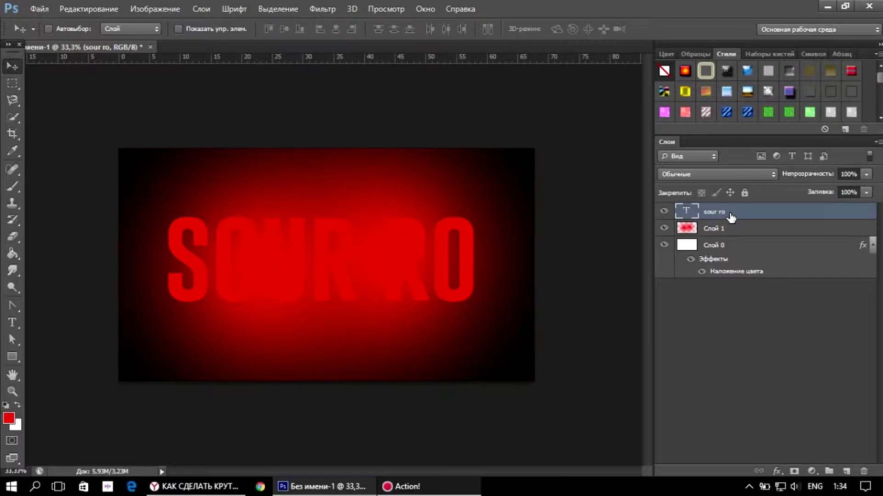
Step: Add an Outer Glow effect to the "sour ro" text layer and set the glow colour to F00F0F
double_click(731, 217)
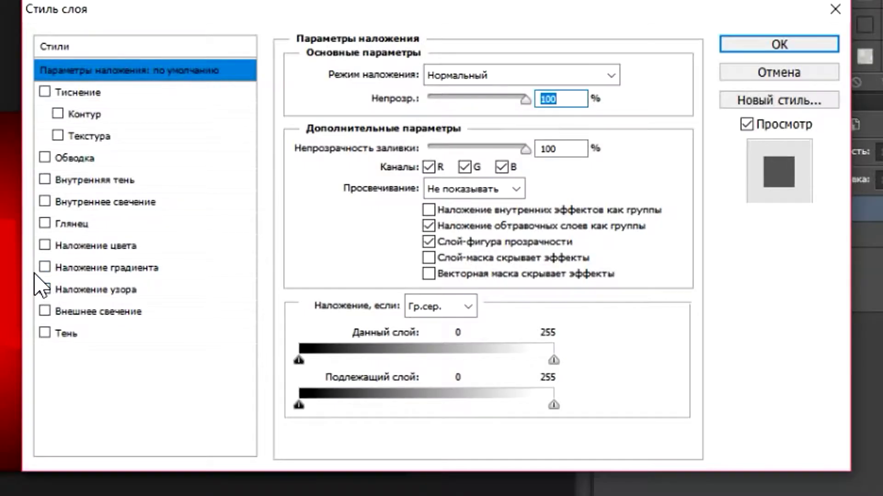
left_click(44, 311)
left_click(122, 312)
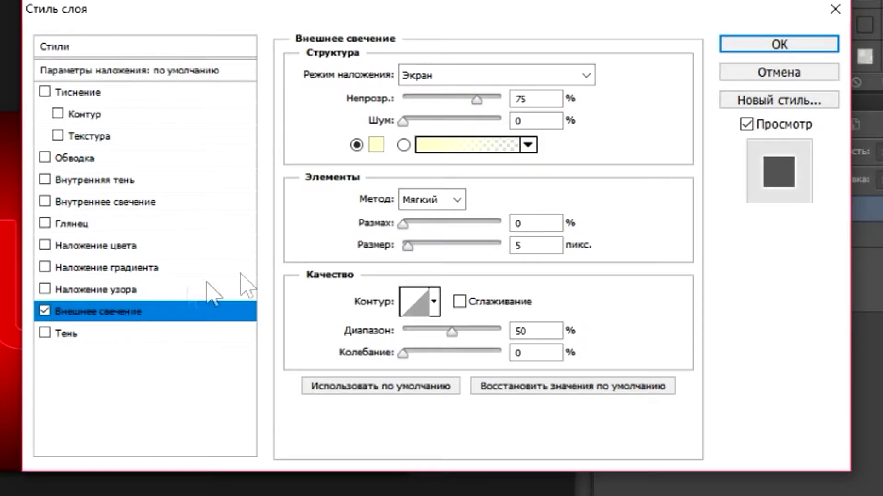
left_click(376, 146)
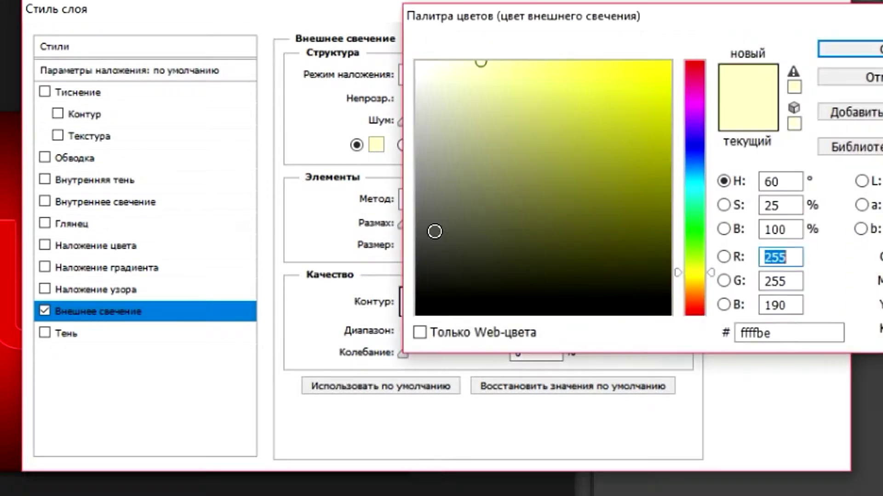
left_click_drag(818, 333, 731, 338)
key("BackSpace")
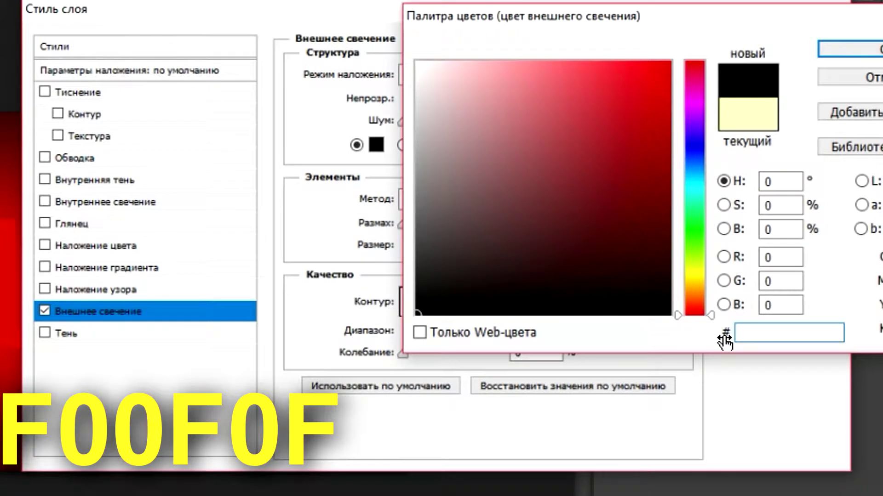
type("F00")
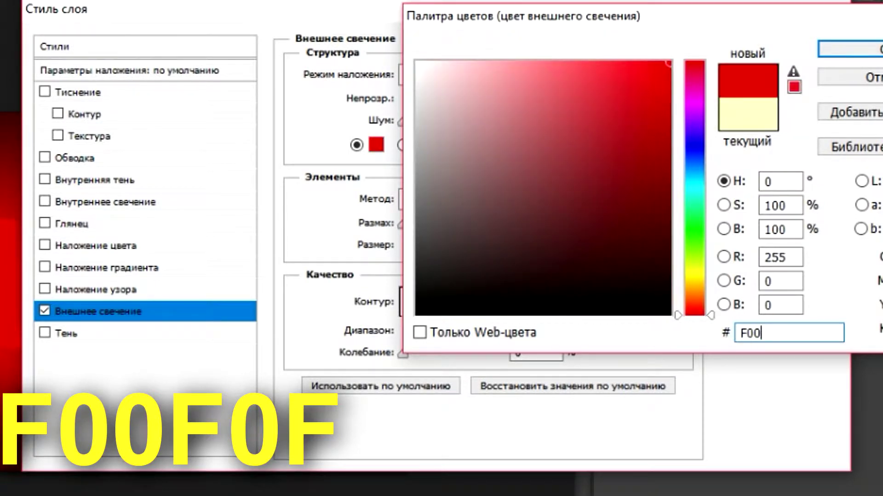
type("F")
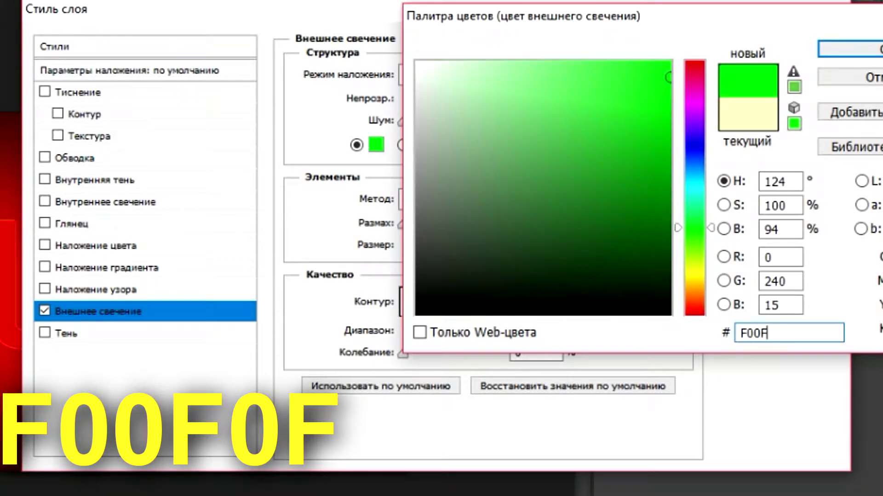
type("0F")
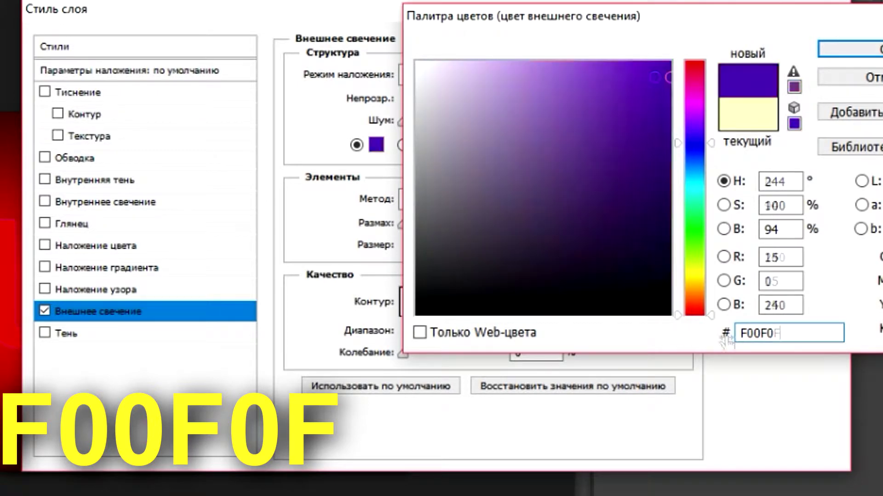
left_click(853, 51)
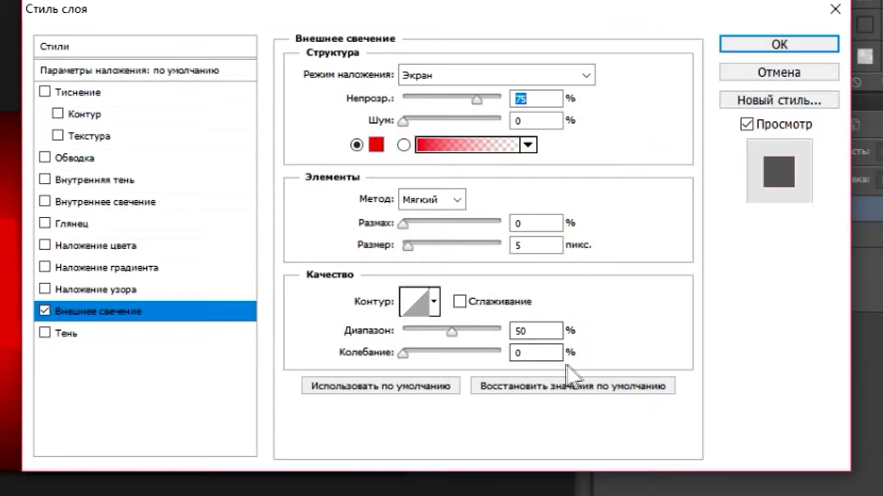
Step: Set the Outer Glow's size to 40 px and its opacity to 100%
left_click(531, 245)
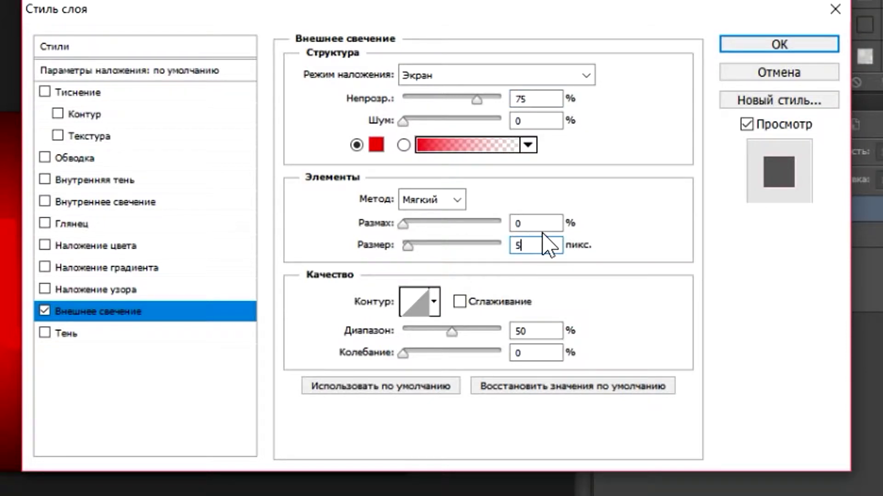
key("BackSpace")
type("40")
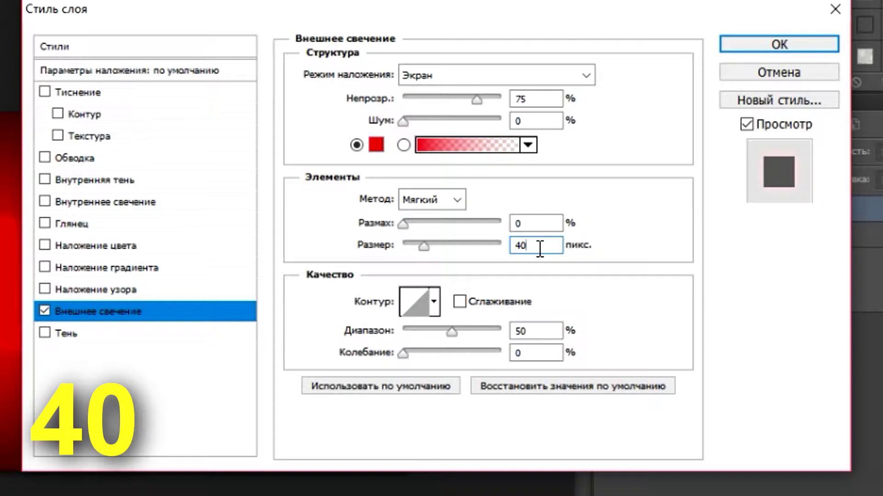
left_click_drag(477, 99, 517, 97)
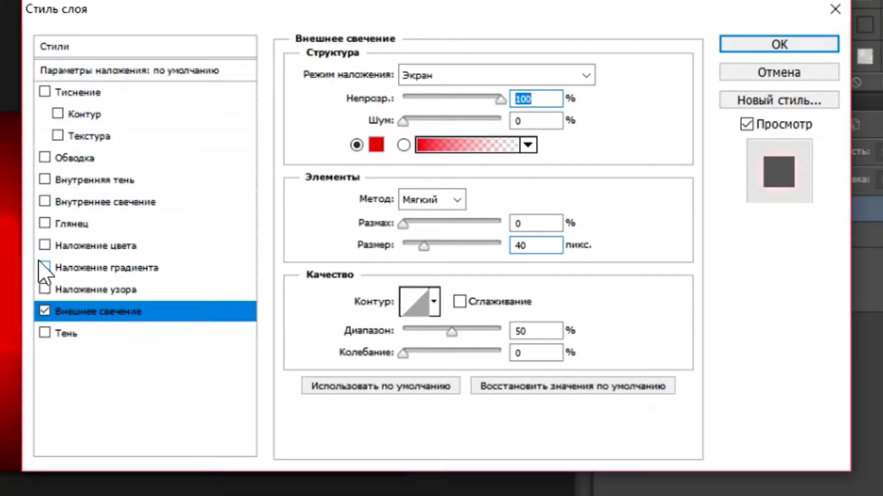
Step: Add a Color Overlay effect to the text and set its colour to brown 974C02
left_click(46, 246)
left_click(97, 247)
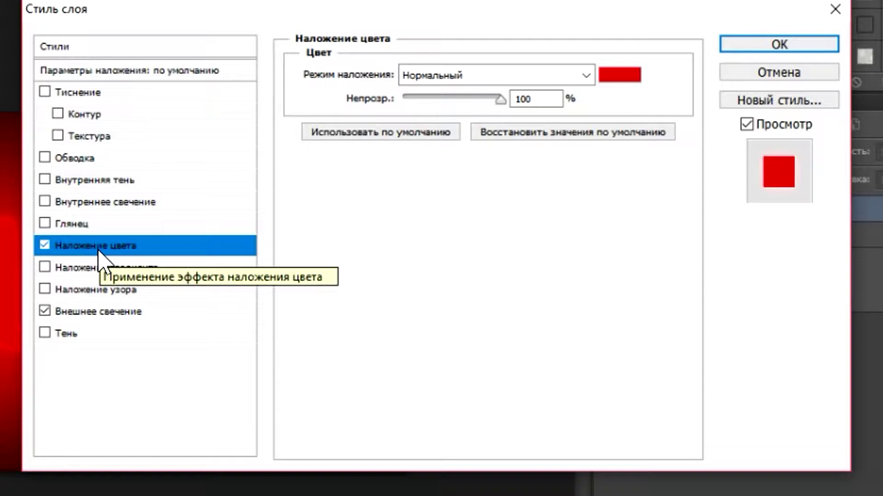
left_click(604, 76)
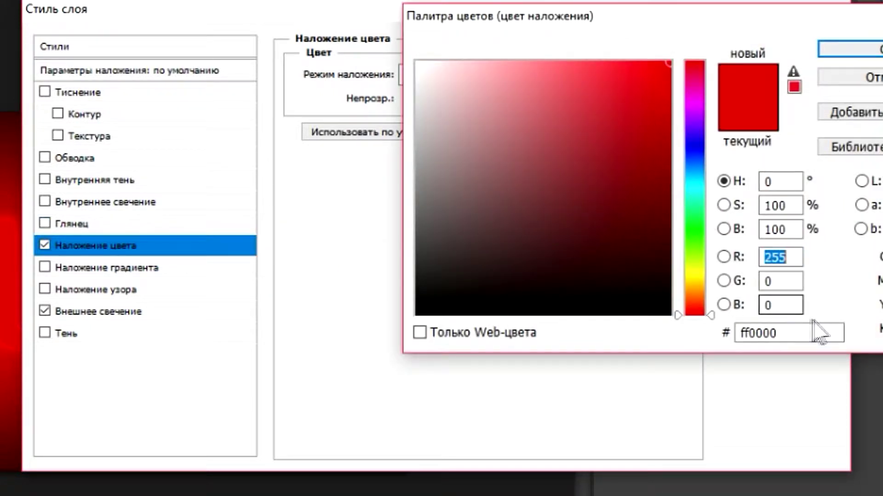
left_click(795, 331)
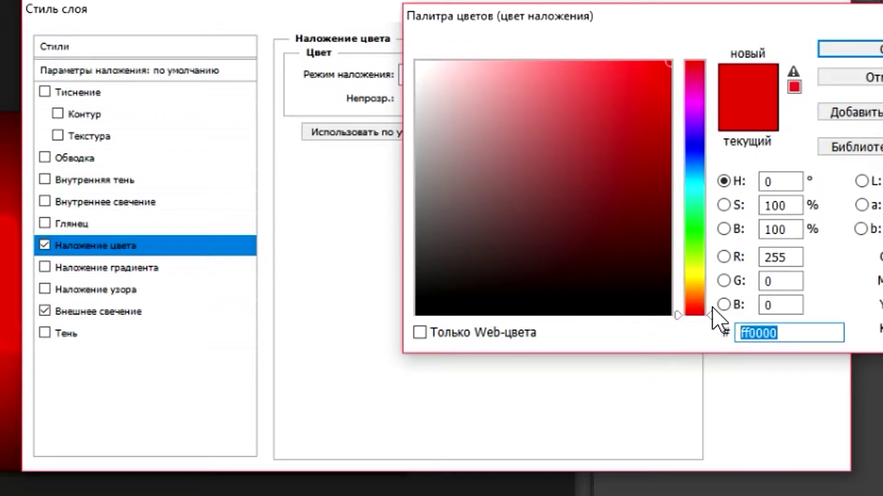
key("BackSpace")
type("9")
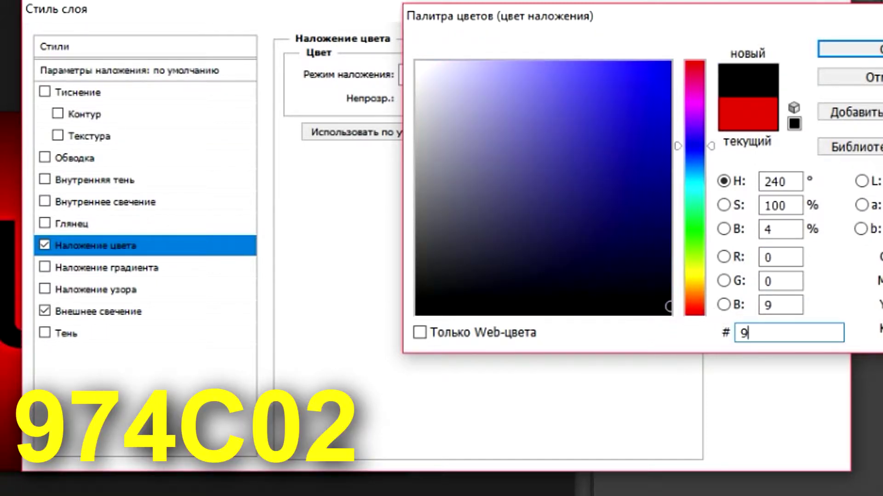
type("7")
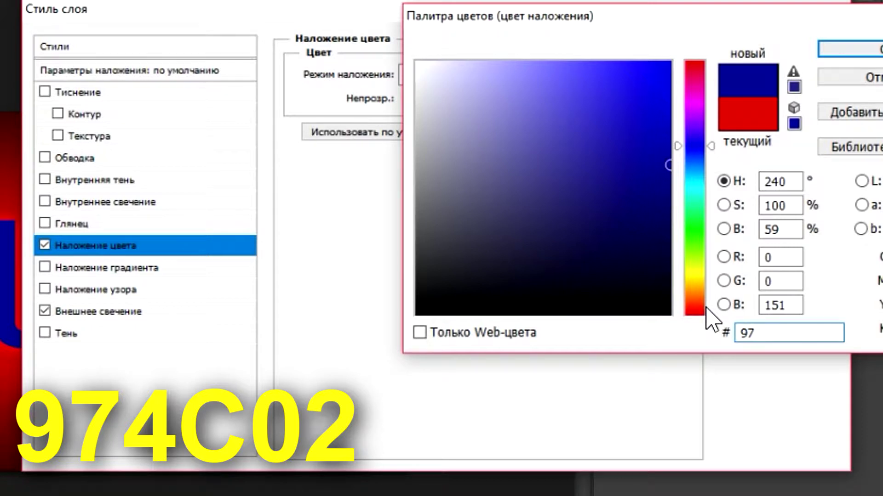
type("4C")
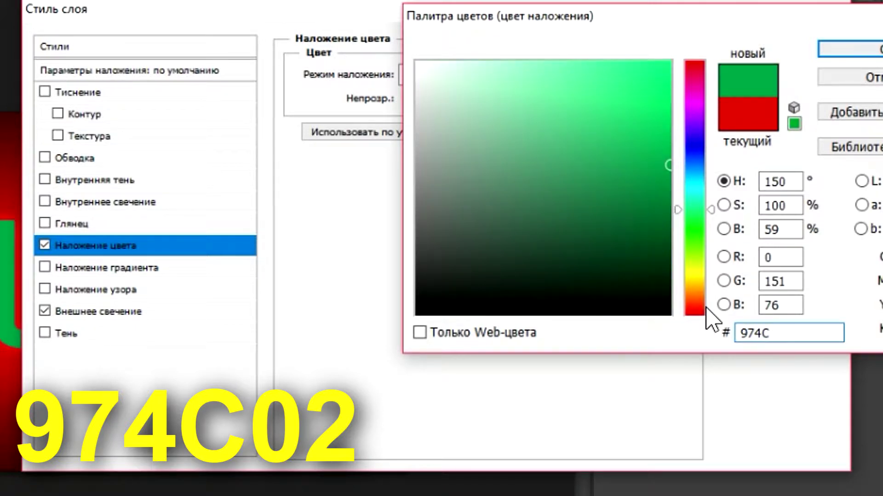
type("02")
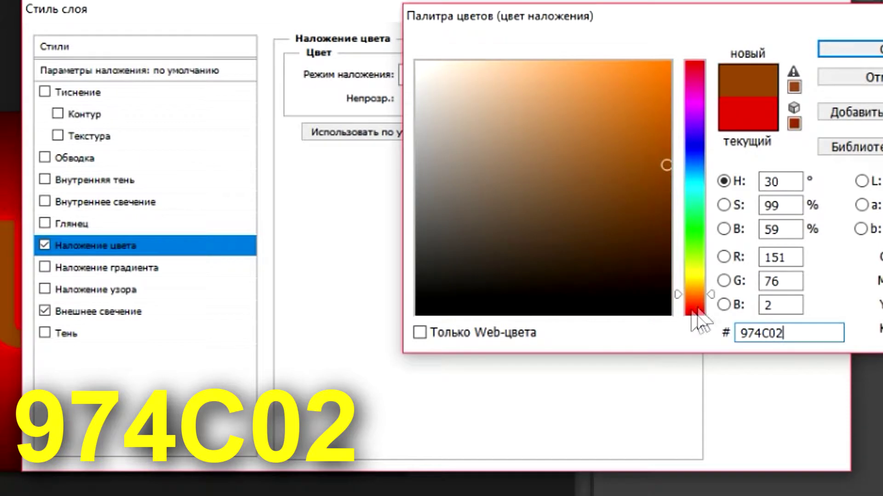
left_click(861, 50)
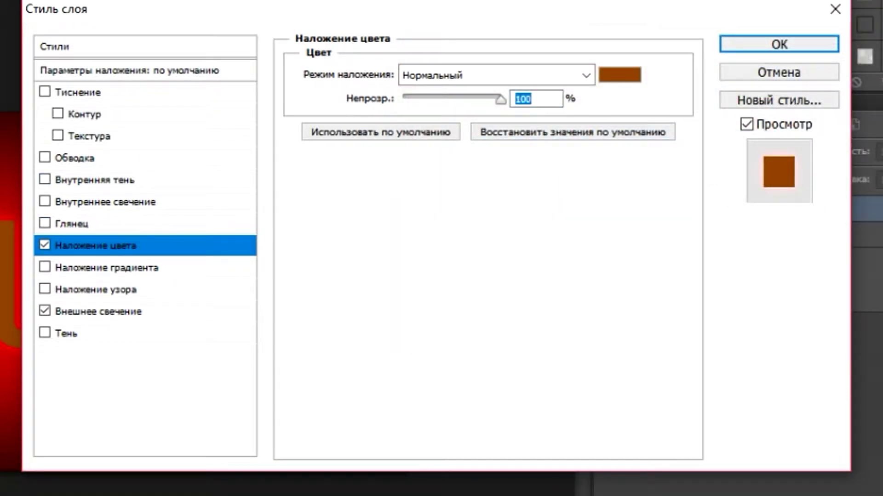
Step: Add an Inner Glow effect to the text and set the glow colour to yellow F6FF03
left_click(45, 201)
left_click(110, 206)
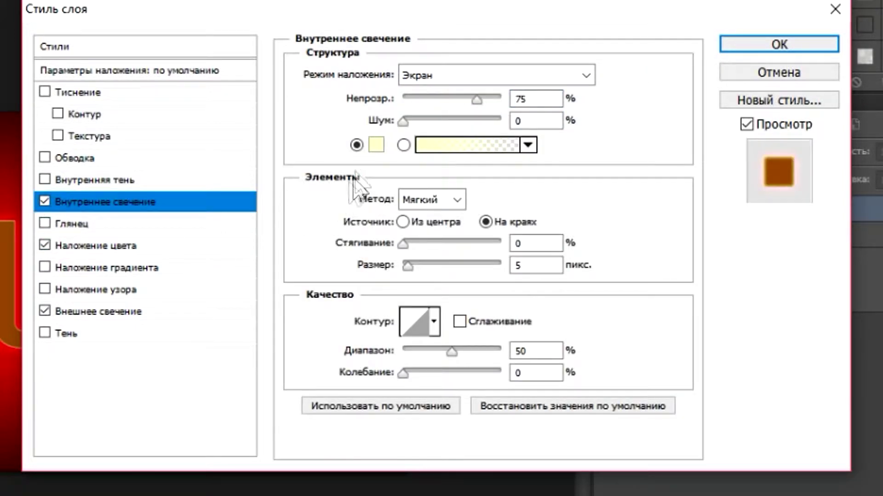
left_click(376, 146)
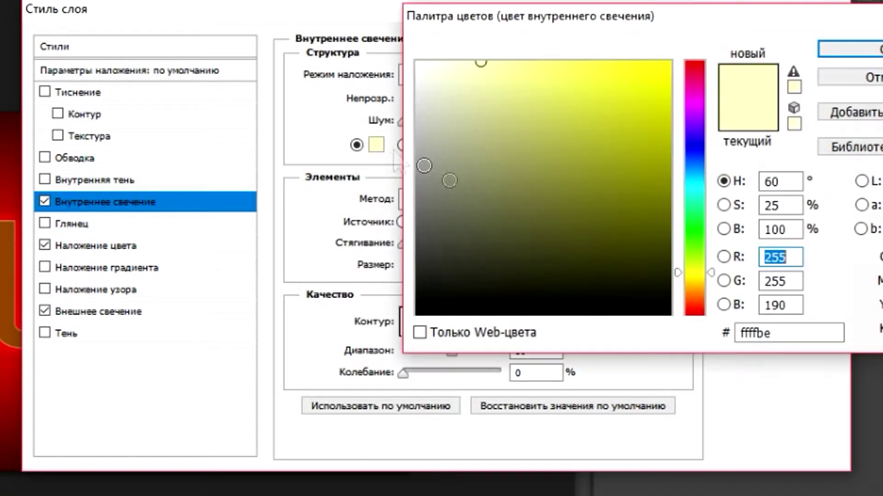
double_click(737, 333)
key("BackSpace")
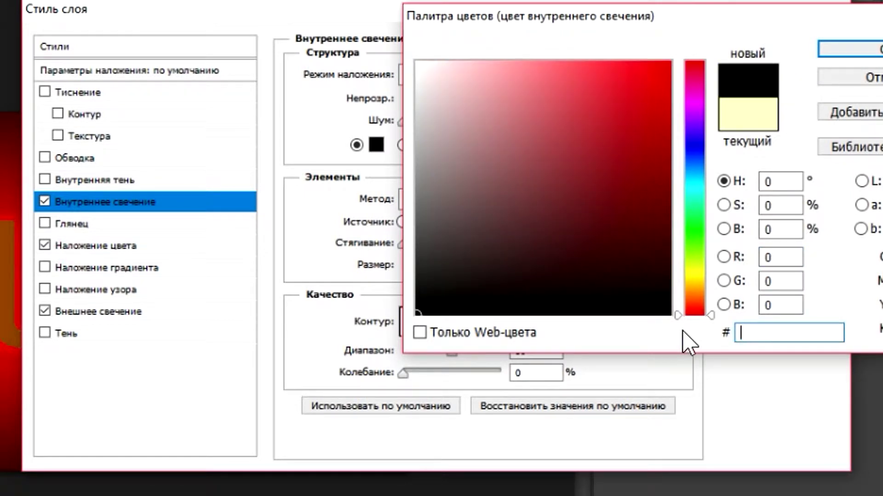
type("F")
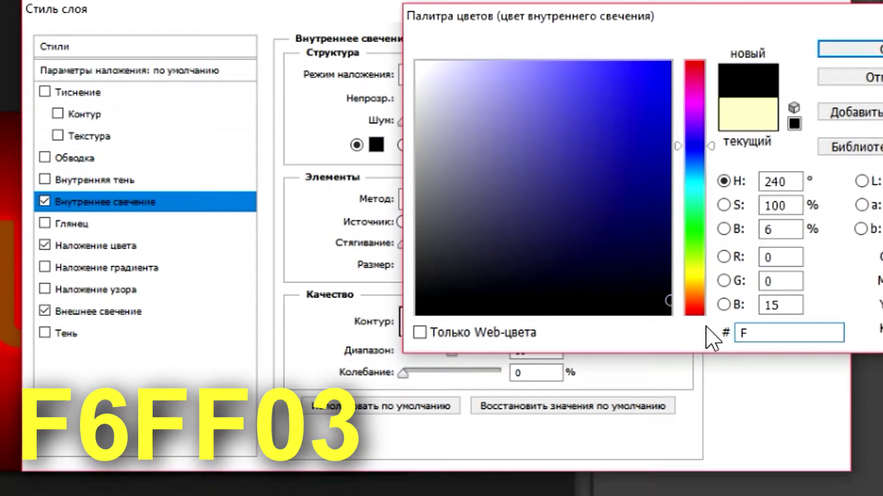
type("6")
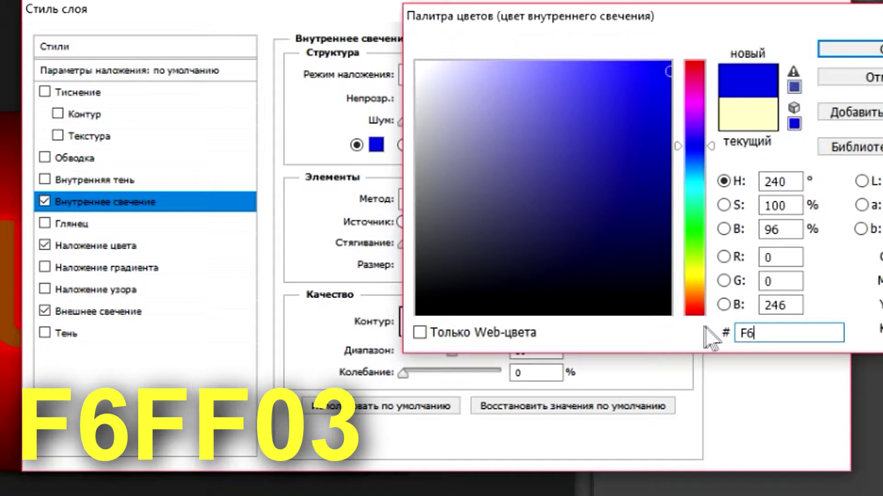
type("FF")
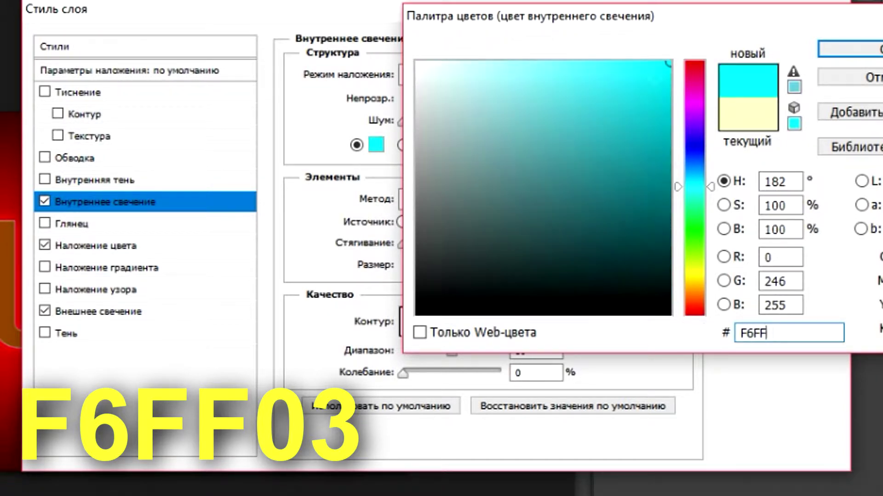
type("03")
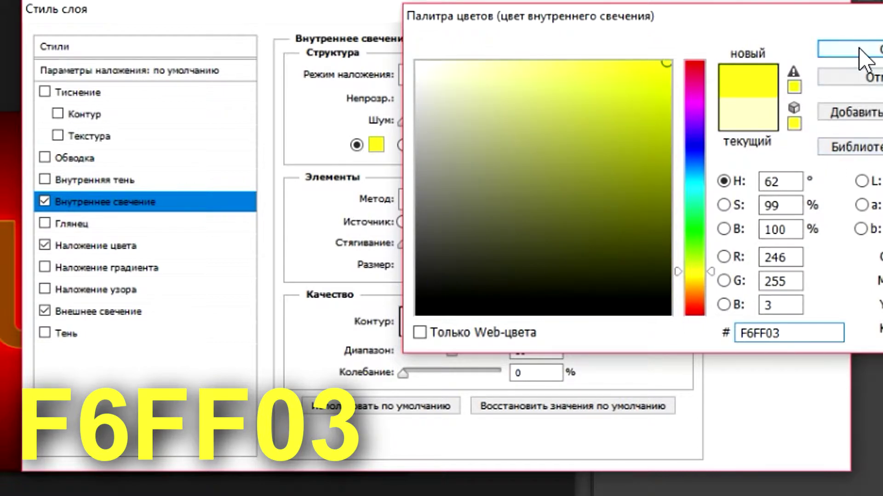
left_click(858, 49)
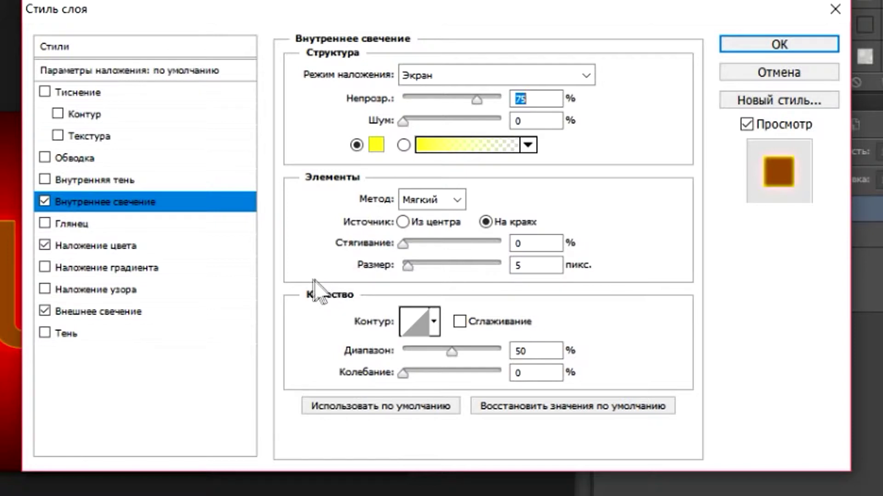
Step: Set the Inner Glow to Color Dodge (Осветление основы) blending, 15 px size and 100% opacity, and apply the text layer's styles
left_click(439, 76)
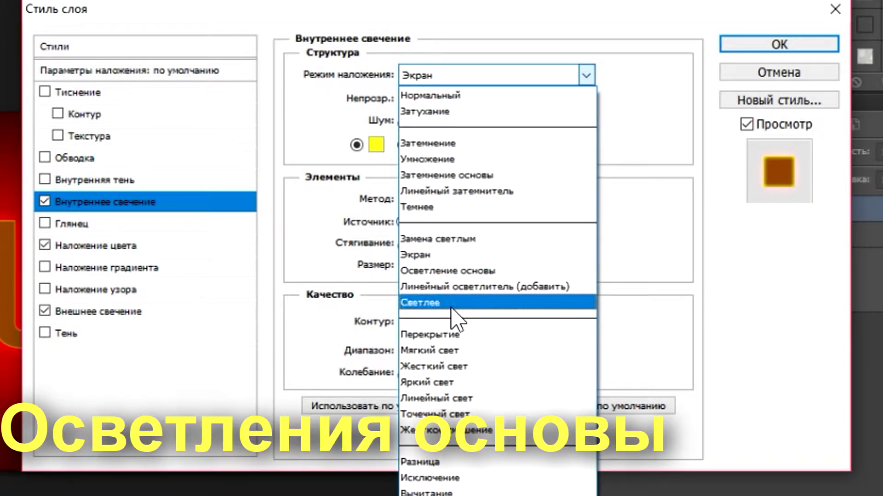
left_click(437, 271)
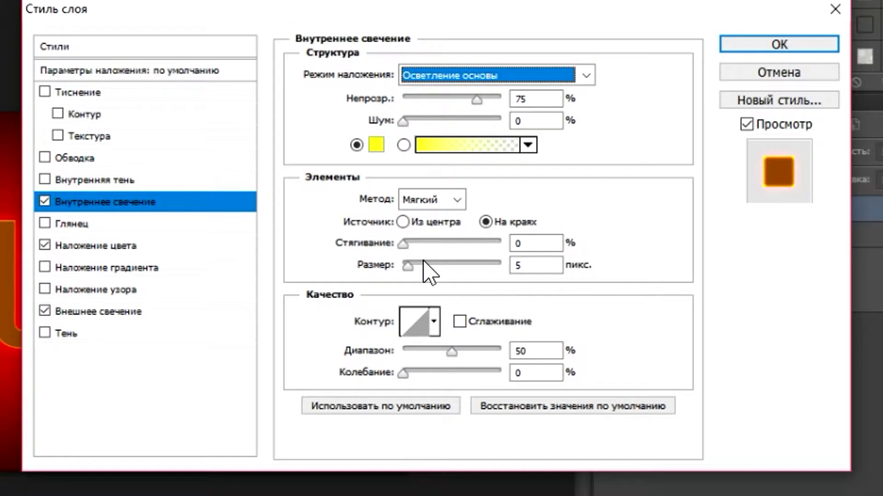
double_click(528, 265)
type("15")
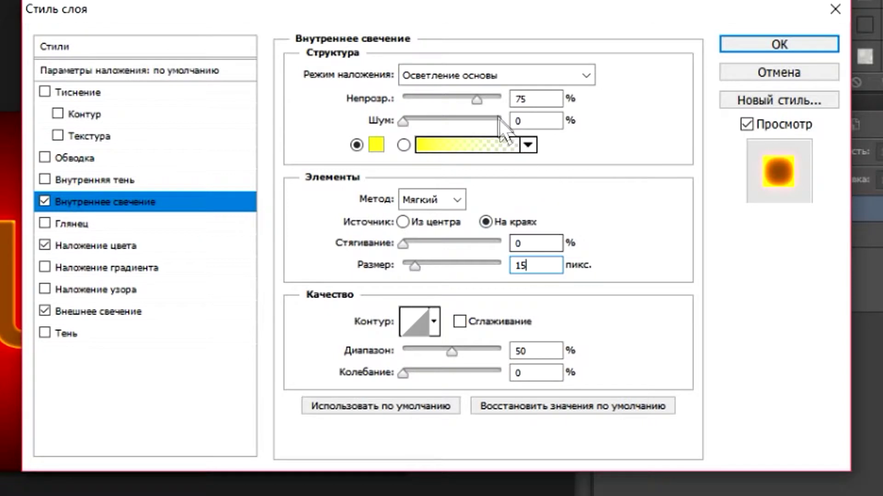
left_click_drag(476, 98, 522, 105)
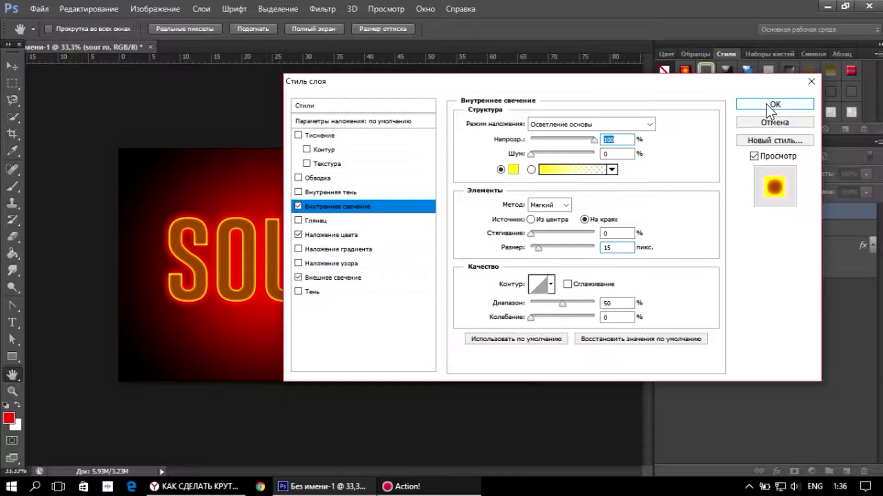
left_click(768, 45)
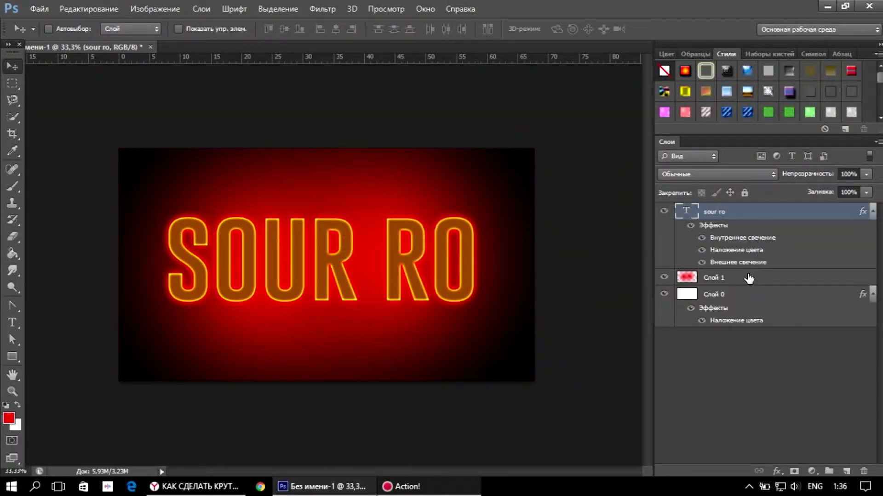
Step: Reduce the opacity of the red glow layer "Слой 1" to 15%
left_click(719, 281)
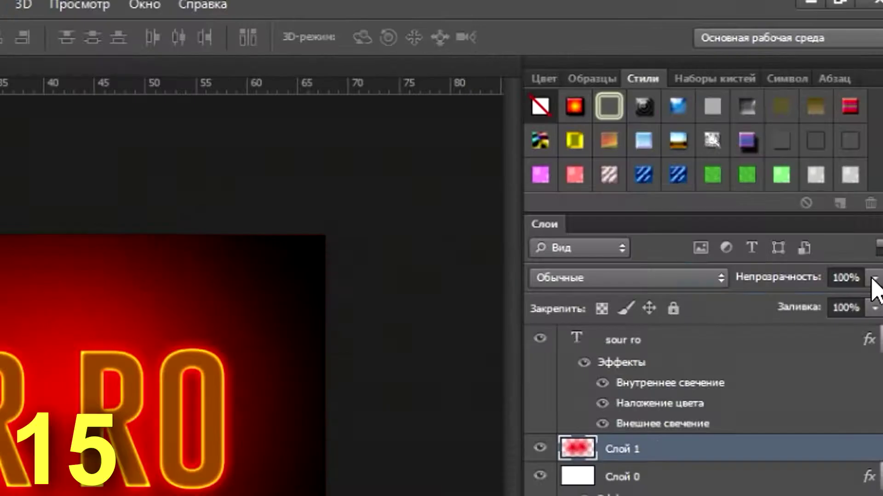
left_click_drag(857, 175, 837, 174)
type("0")
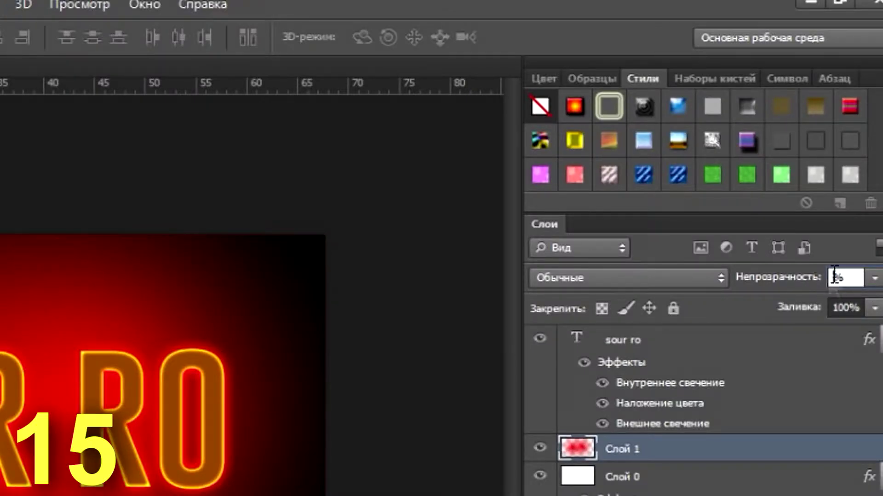
key("Return")
type("5")
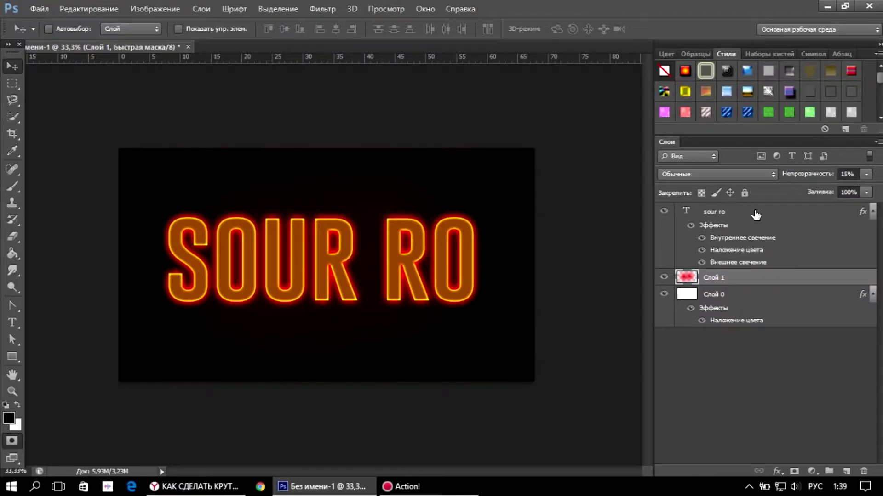
Step: Exit Quick Mask mode, duplicate the "sour ro" text layer, and move the copy beneath "Слой 0" as a hidden layer
left_click(755, 215)
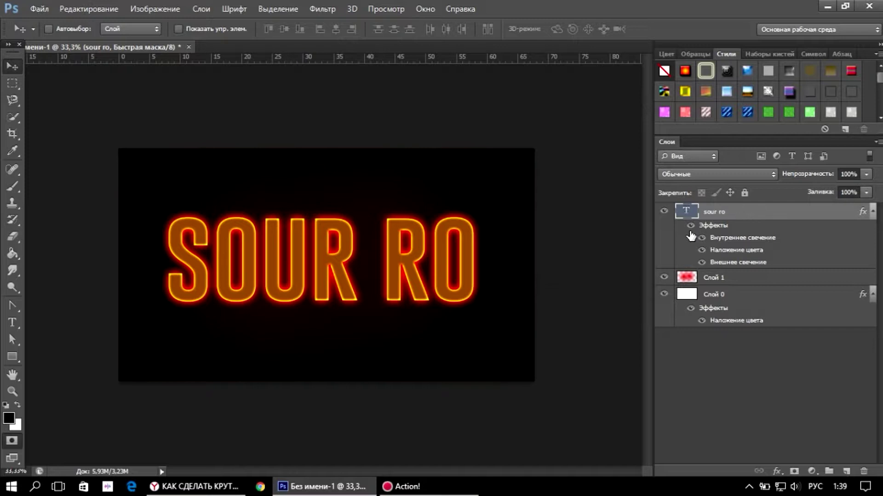
key("q")
key("ctrl+j")
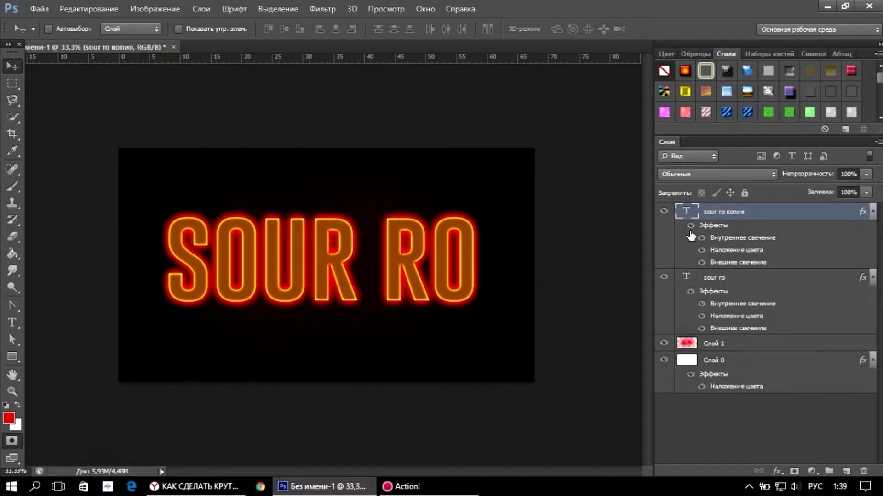
left_click_drag(743, 220, 740, 399)
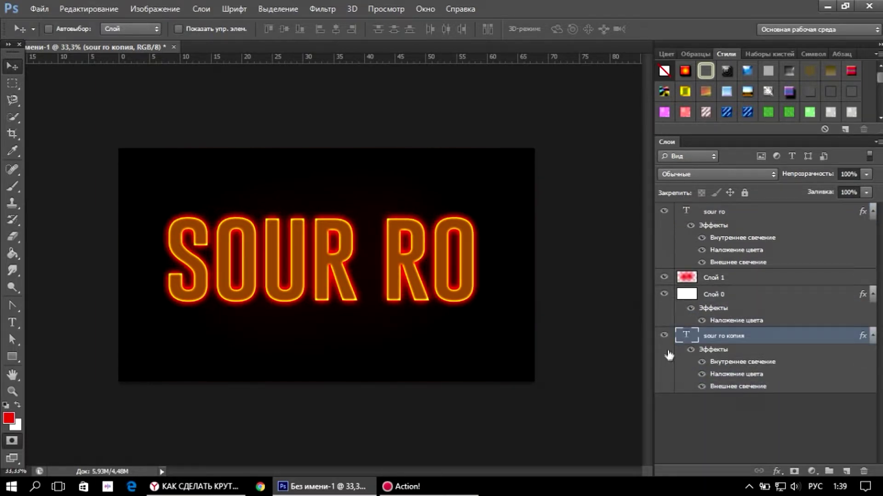
left_click(873, 337)
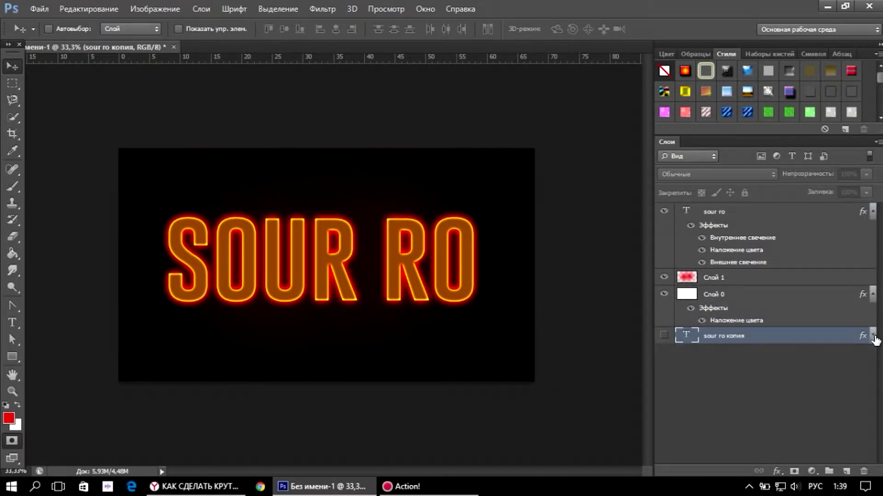
Step: Rasterize the layer style of the original "sour ro" text layer
left_click(873, 213)
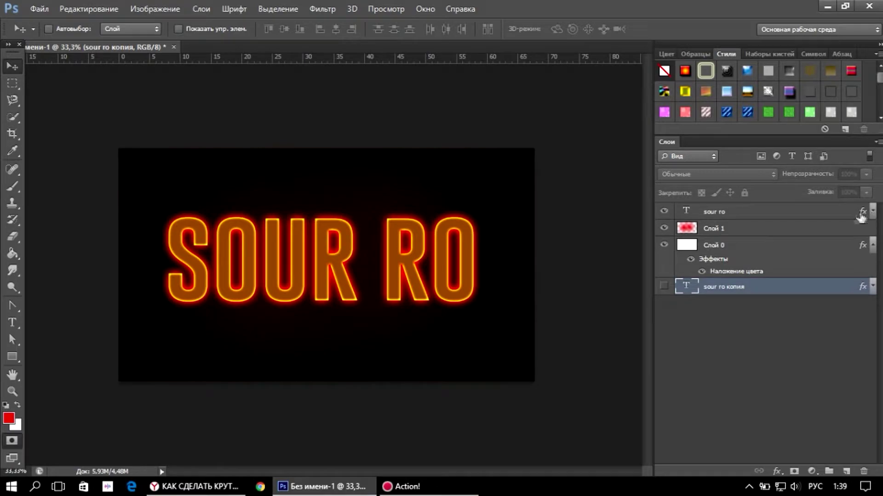
right_click(759, 212)
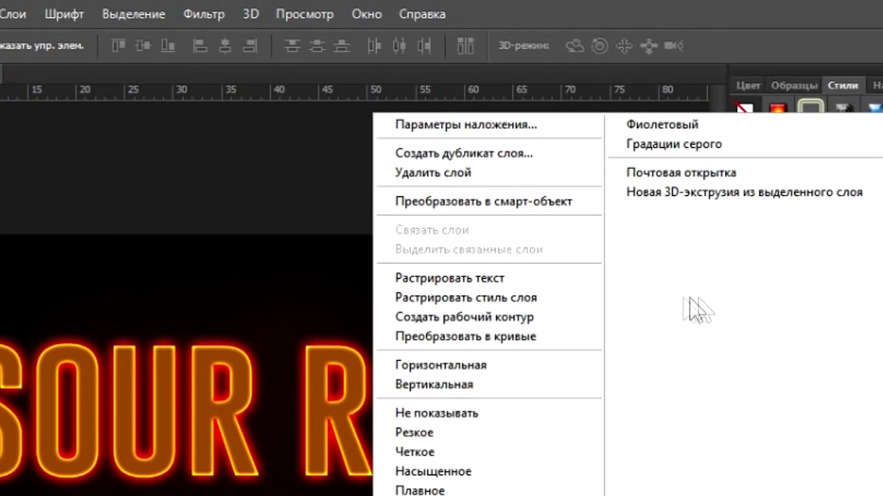
left_click(533, 299)
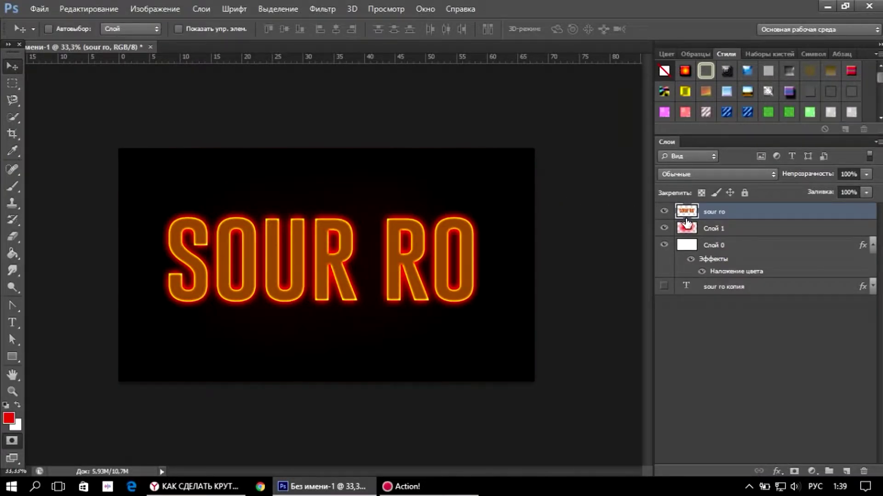
Step: Open the Liquify filter (Пластика) for the rasterized text in advanced mode with brush size 70, density 50 and pressure 100
left_click(317, 10)
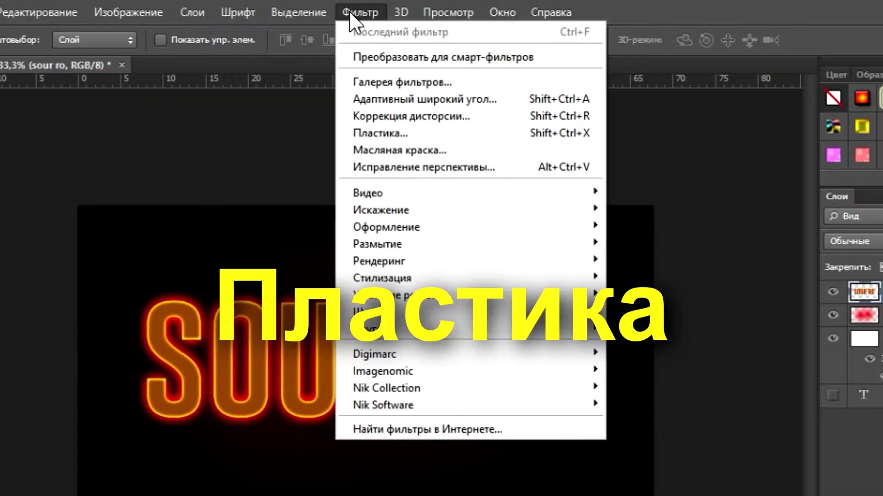
left_click(386, 133)
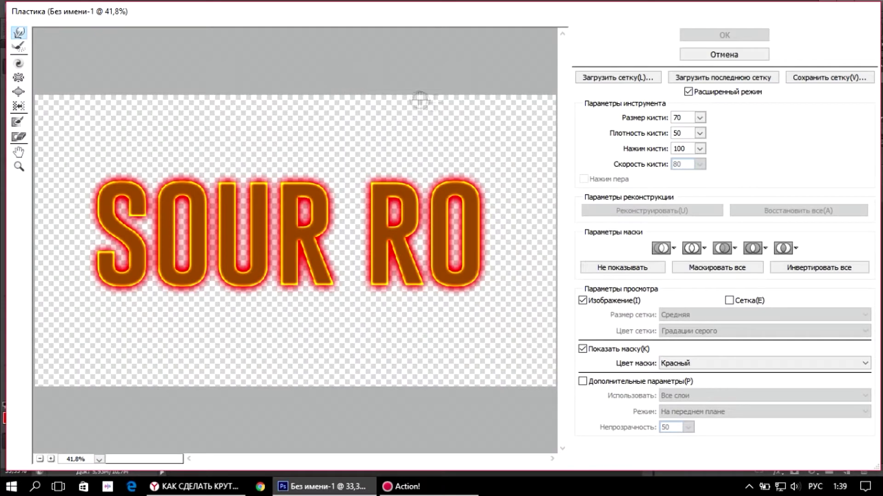
left_click(689, 92)
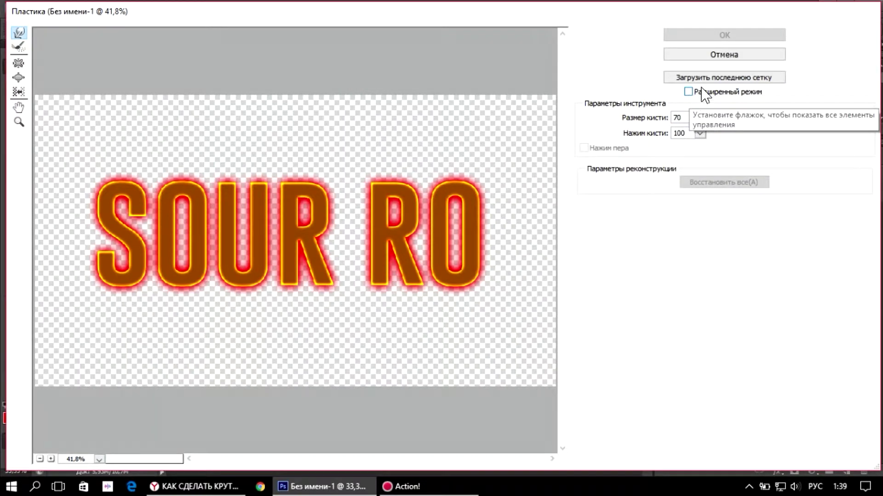
left_click(688, 92)
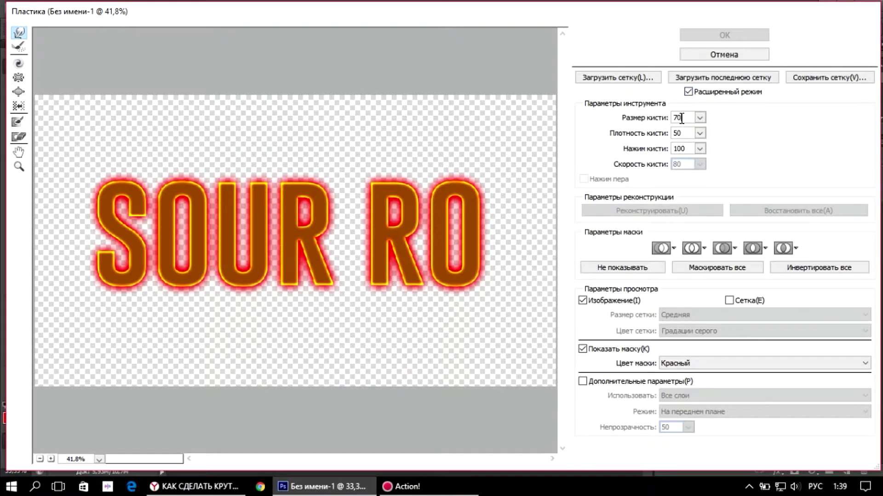
left_click(688, 118)
left_click(685, 134)
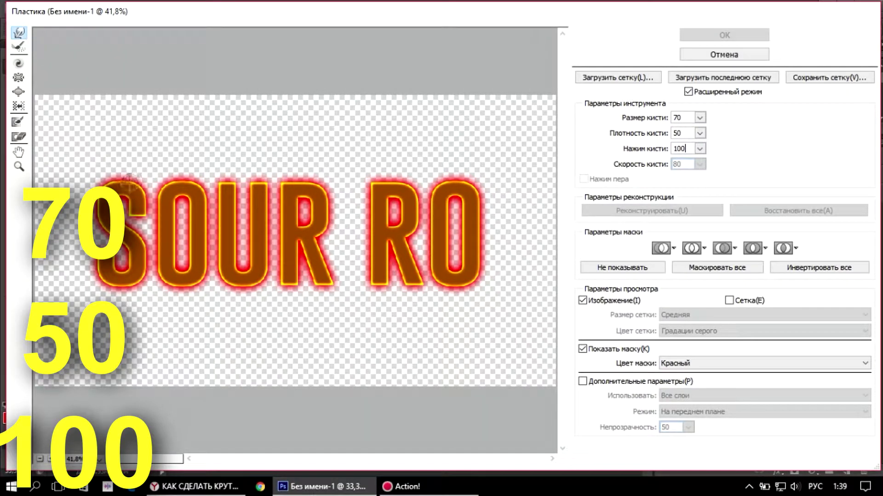
Step: Warp the edges of all the "SOUR RO" letters into uneven flame-like tips and apply the Liquify filter
mouse_move(128, 221)
left_mouse_down()
mouse_move(122, 270)
mouse_move(98, 266)
mouse_move(146, 267)
mouse_move(121, 216)
mouse_move(145, 191)
left_mouse_up()
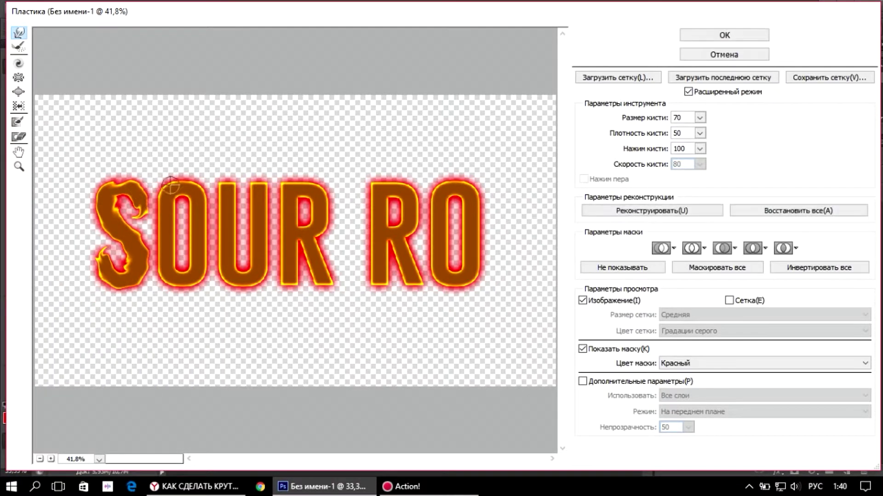
mouse_move(199, 208)
left_mouse_down()
mouse_move(200, 270)
mouse_move(175, 279)
mouse_move(163, 257)
mouse_move(163, 203)
mouse_move(191, 184)
mouse_move(226, 181)
mouse_move(227, 225)
mouse_move(250, 266)
mouse_move(241, 193)
mouse_move(262, 196)
mouse_move(262, 277)
mouse_move(228, 239)
left_mouse_up()
mouse_move(289, 182)
left_mouse_down()
mouse_move(320, 186)
mouse_move(330, 280)
mouse_move(300, 258)
mouse_move(294, 278)
mouse_move(289, 268)
mouse_move(301, 181)
left_mouse_up()
mouse_move(376, 184)
left_mouse_down()
mouse_move(414, 200)
mouse_move(418, 282)
mouse_move(398, 256)
mouse_move(392, 275)
mouse_move(375, 236)
mouse_move(378, 183)
left_mouse_up()
mouse_move(469, 191)
left_mouse_down()
mouse_move(482, 239)
mouse_move(464, 283)
mouse_move(432, 234)
mouse_move(453, 182)
left_mouse_up()
left_click(713, 36)
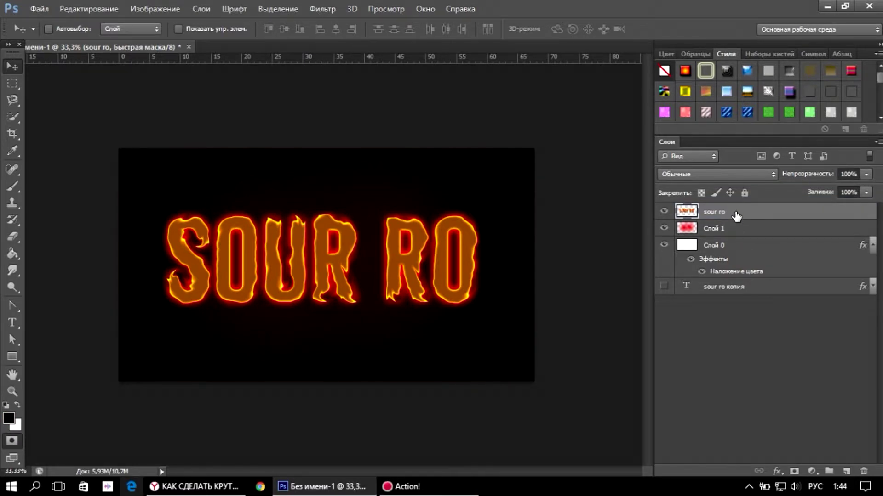
Step: Add an Inner Glow effect to the rasterized "sour ro" layer and set the glow colour to red EB0404
double_click(736, 216)
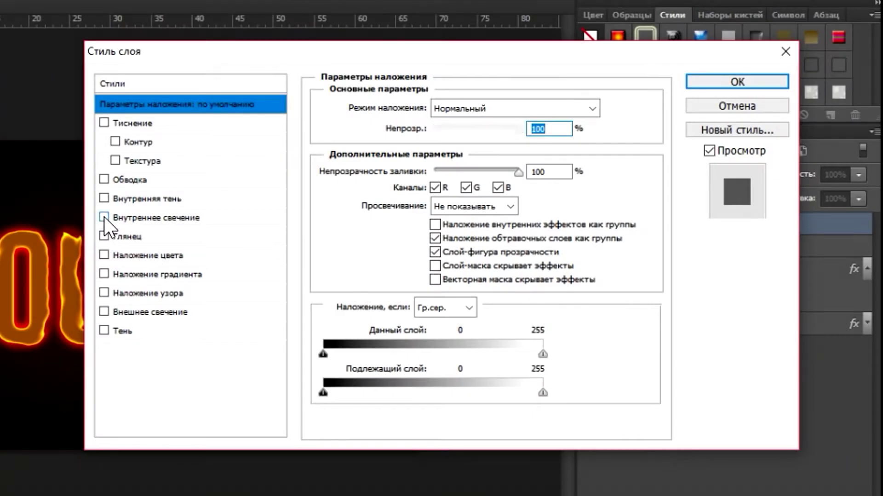
left_click(104, 218)
left_click(165, 217)
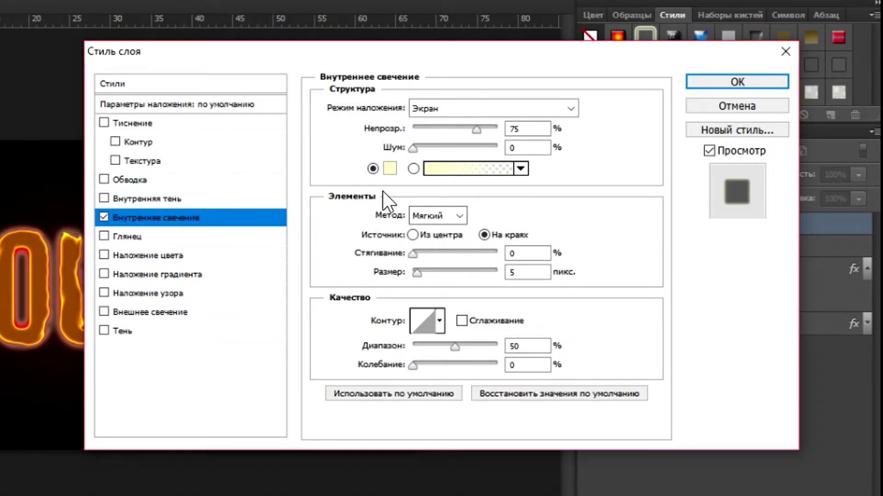
left_click(390, 169)
left_click_drag(782, 331, 680, 331)
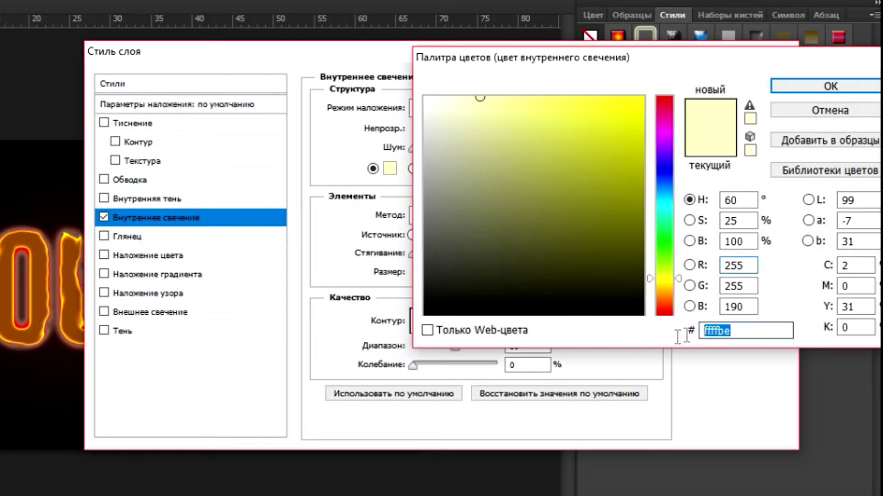
key("BackSpace")
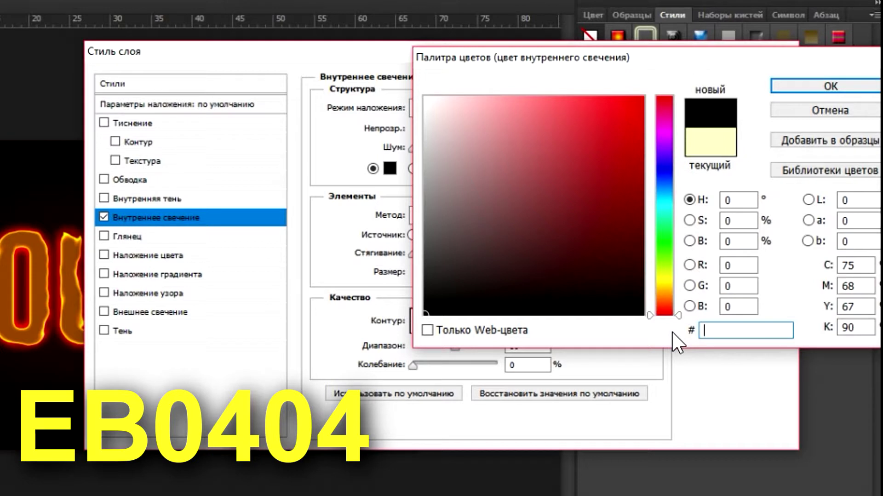
type("E")
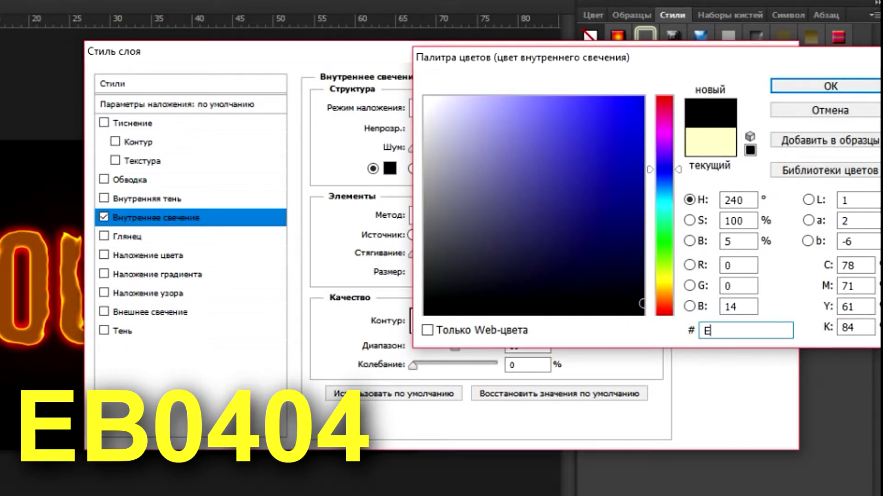
type("B")
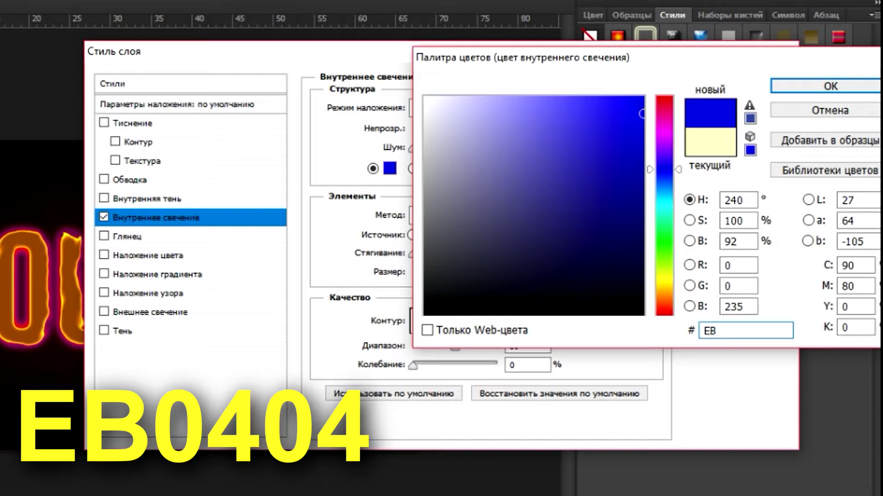
type("0")
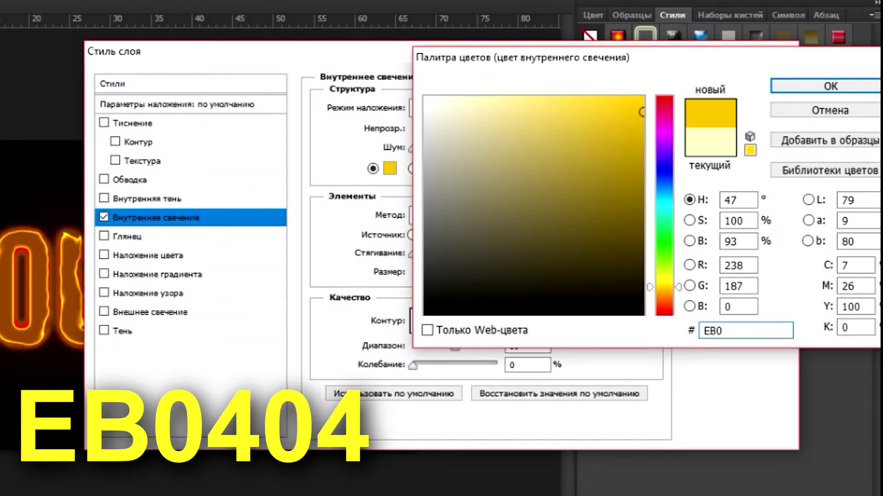
type("404")
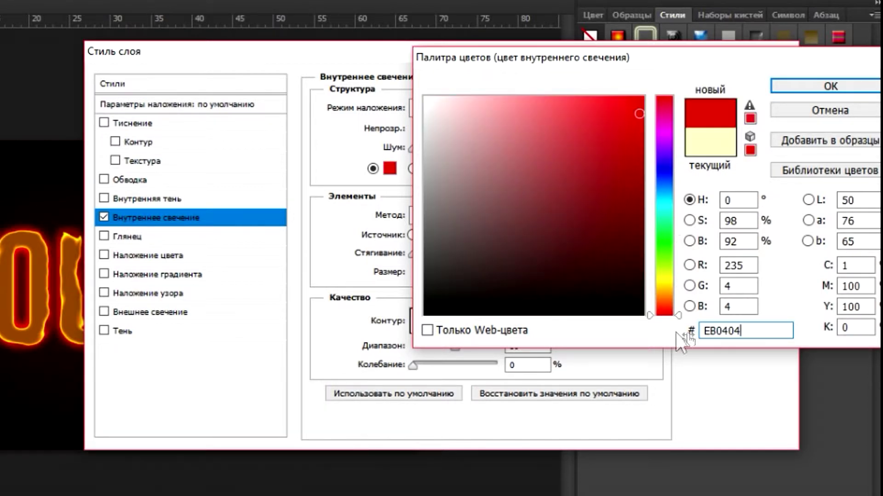
left_click(836, 87)
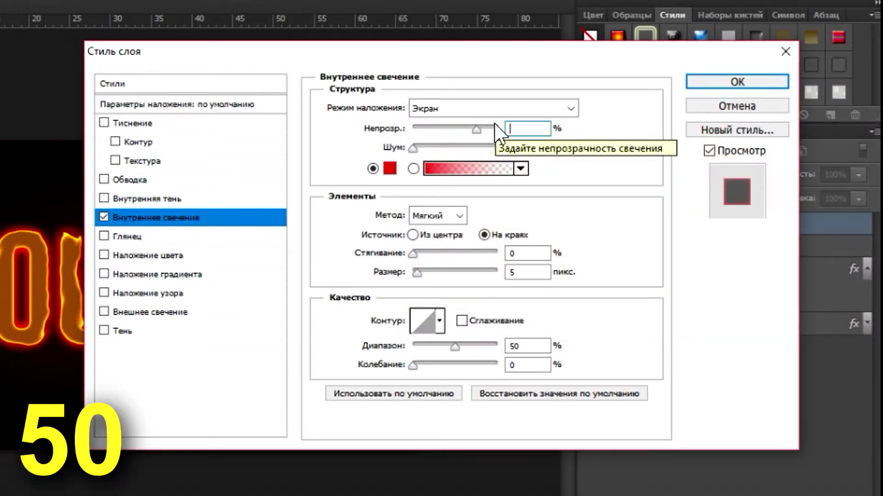
Step: Set the Inner Glow to 50% opacity, 50 px size and Overlay (Перекрытие) blending, and apply the layer style
type("50")
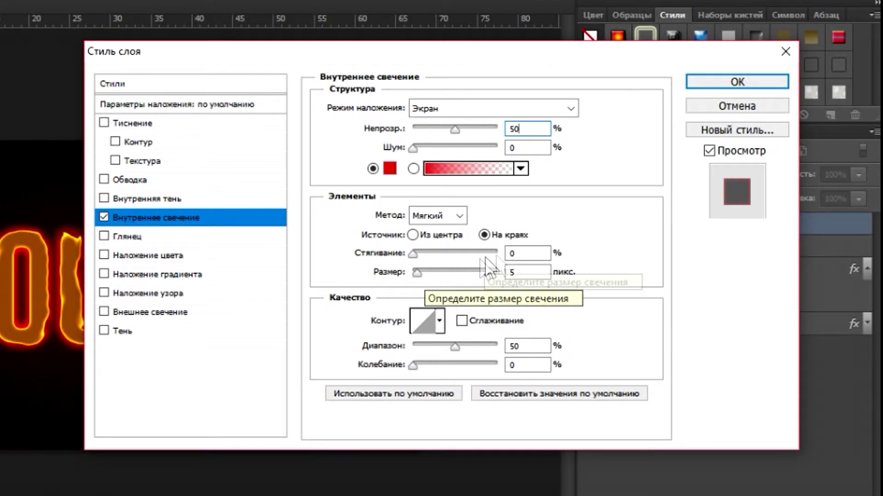
double_click(511, 271)
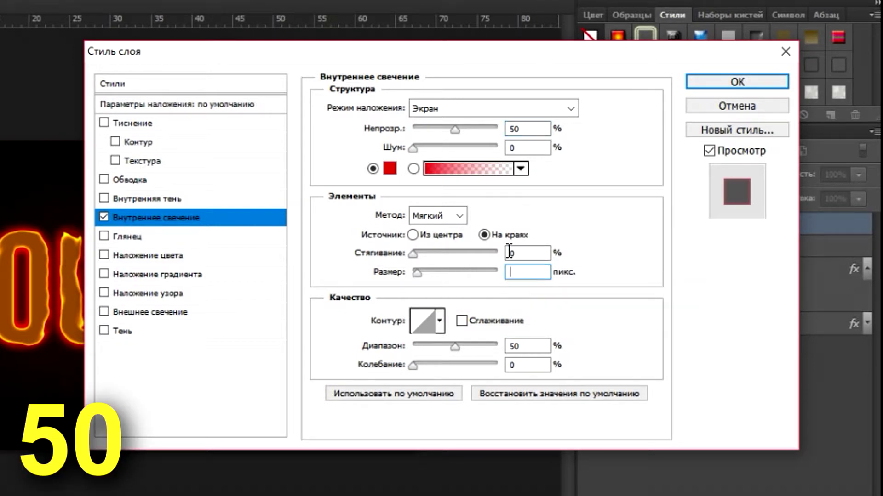
type("50")
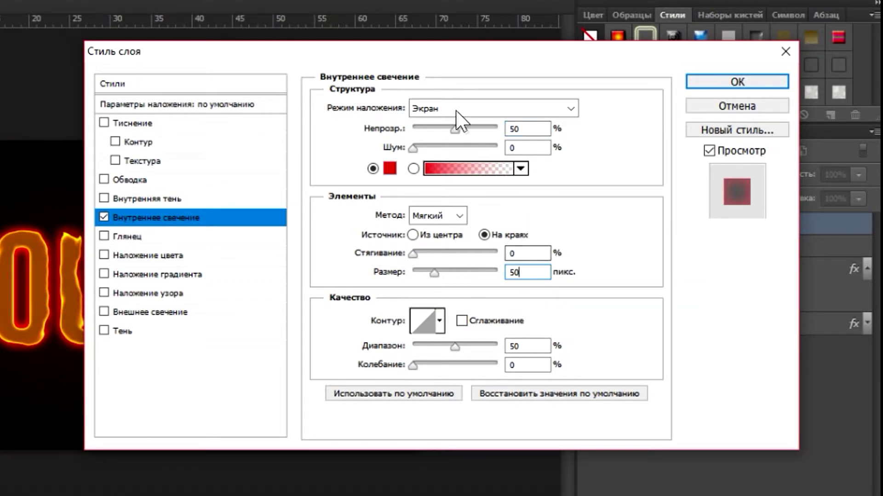
left_click(470, 105)
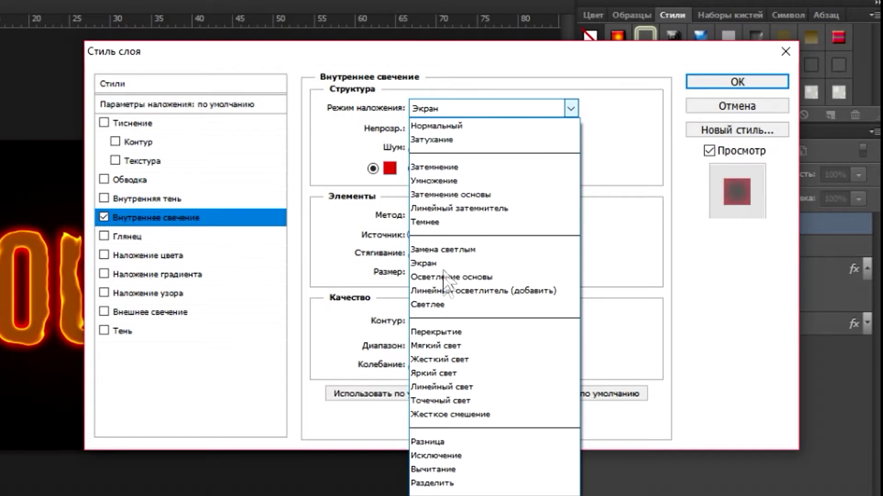
left_click(449, 332)
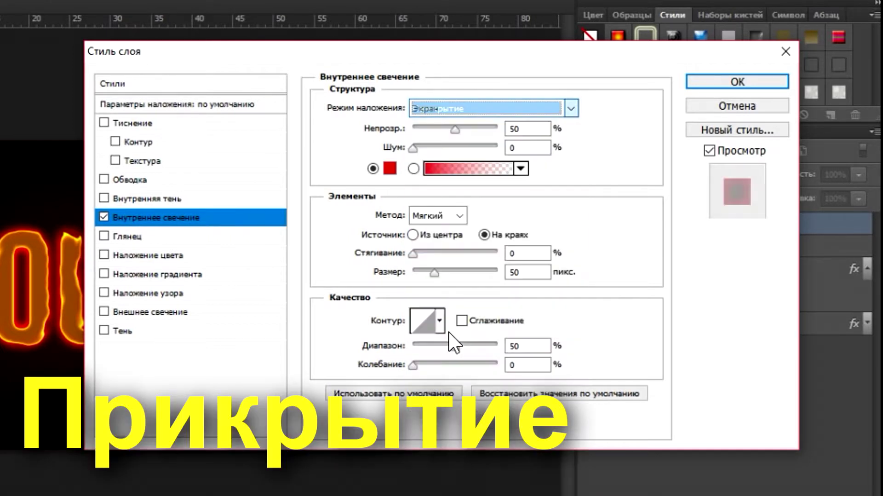
left_click(717, 82)
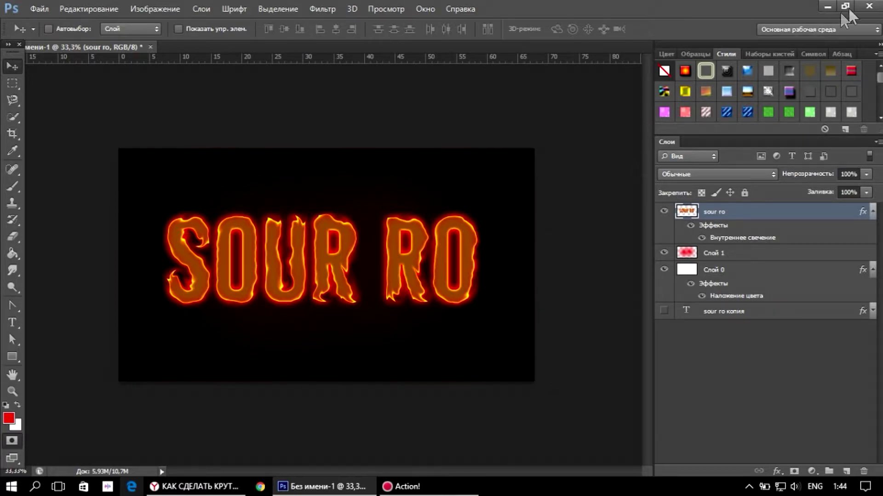
Step: Switch to the Yandex browser, search for "fire png" and open the image results, closing the web results page
left_click(827, 7)
type("f")
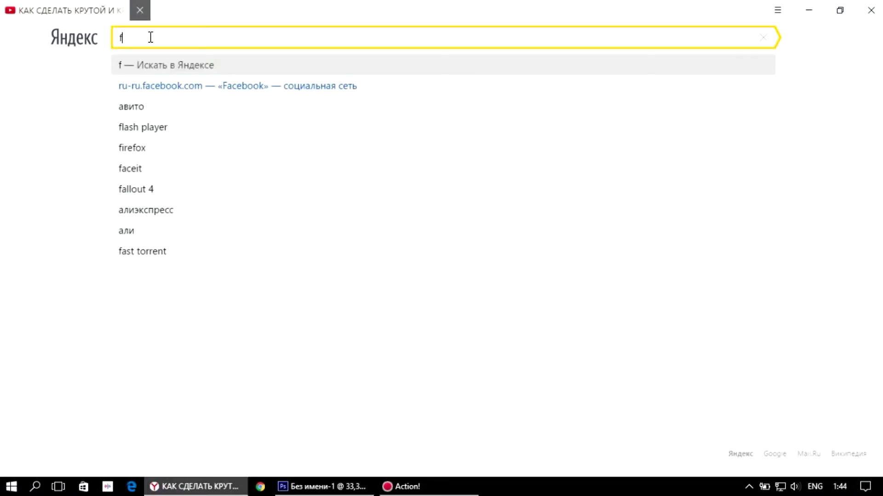
type("i")
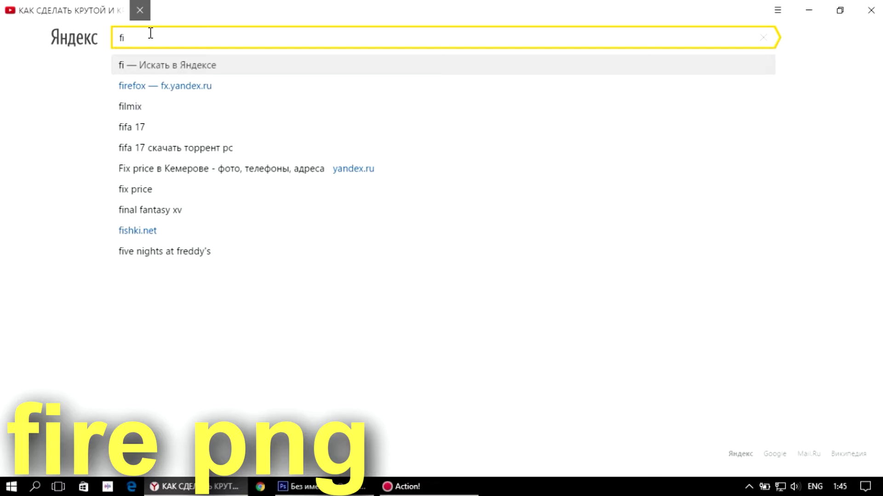
type("re")
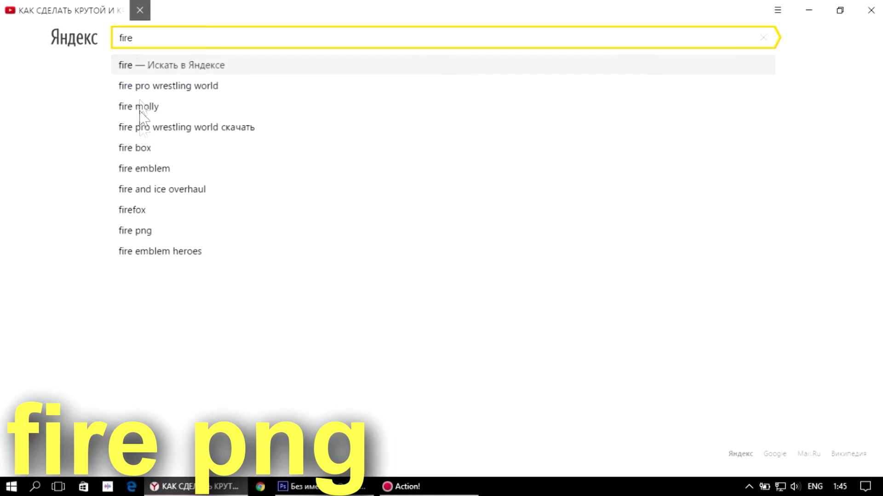
left_click(138, 231)
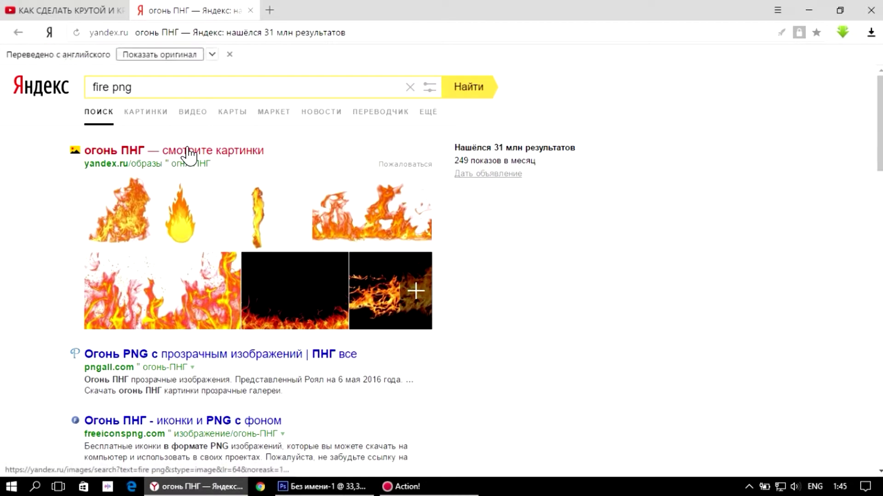
left_click(189, 154)
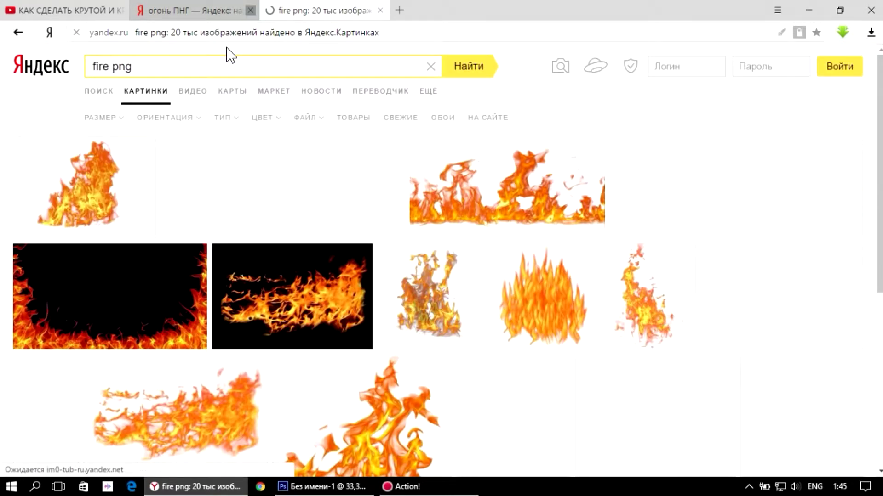
left_click(250, 10)
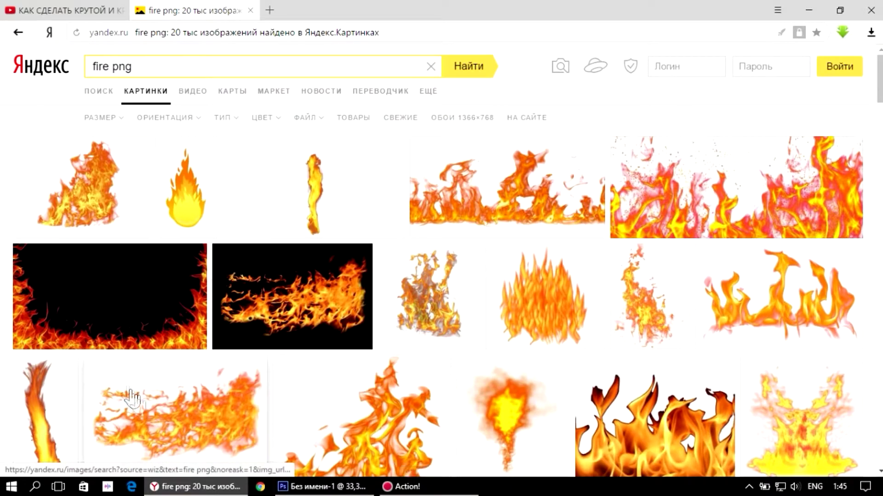
Step: Save the first 1000×750 fire image to the desktop as PNG "17025-1" and close the image results page
left_click(82, 218)
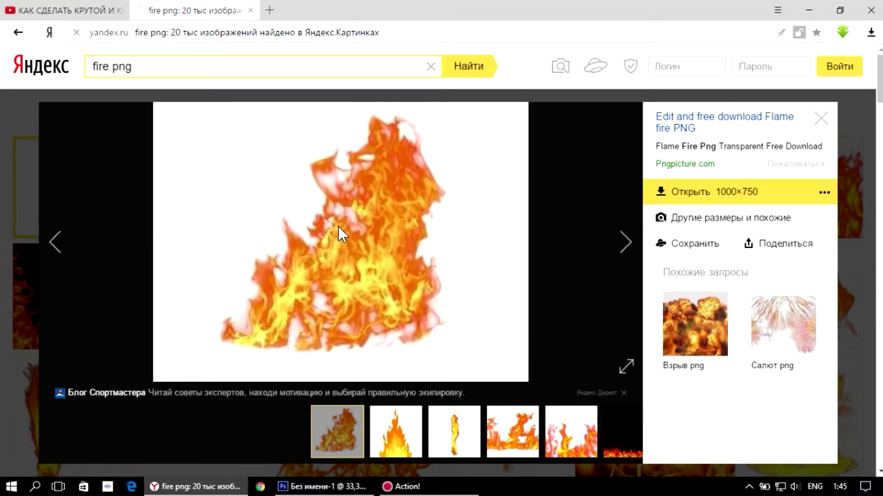
right_click(341, 235)
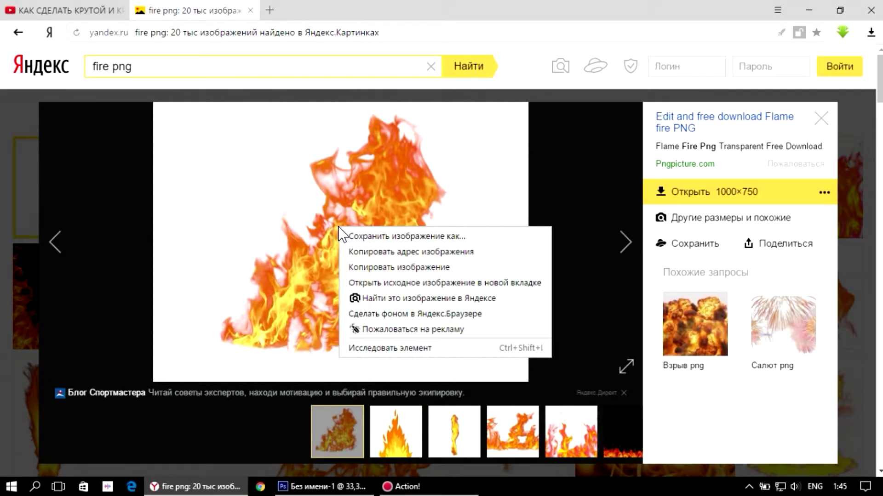
left_click(369, 237)
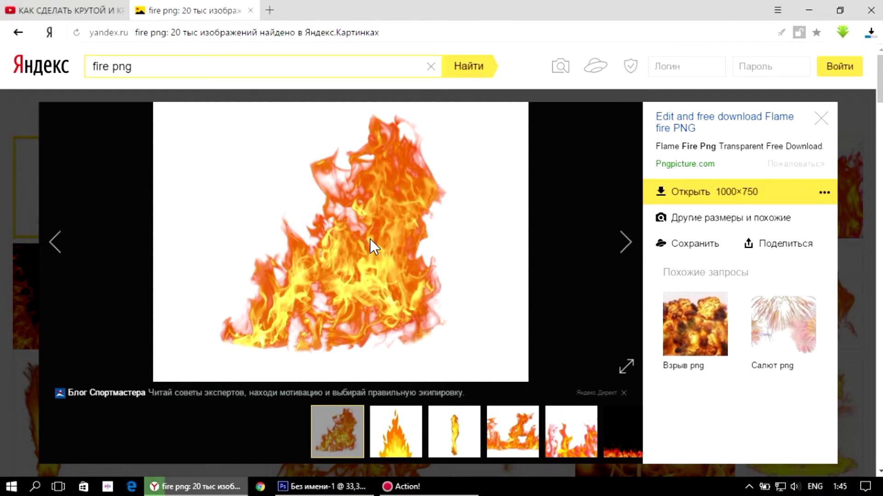
left_click(128, 243)
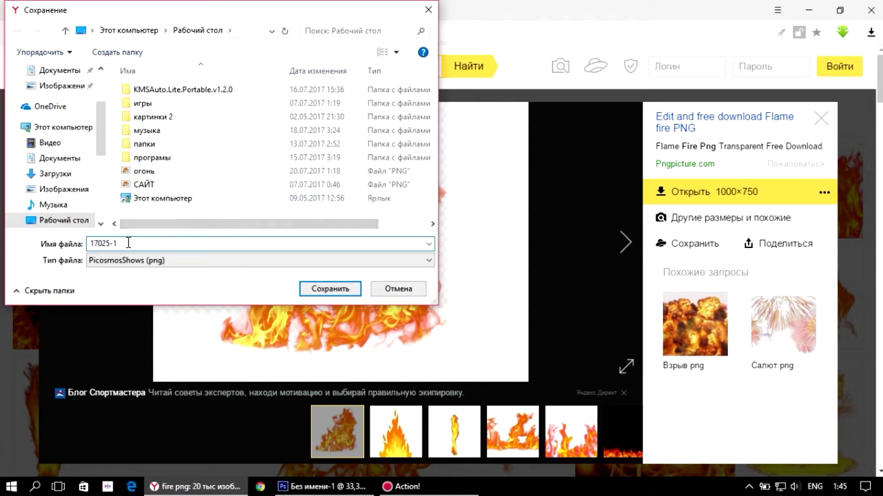
left_click(325, 290)
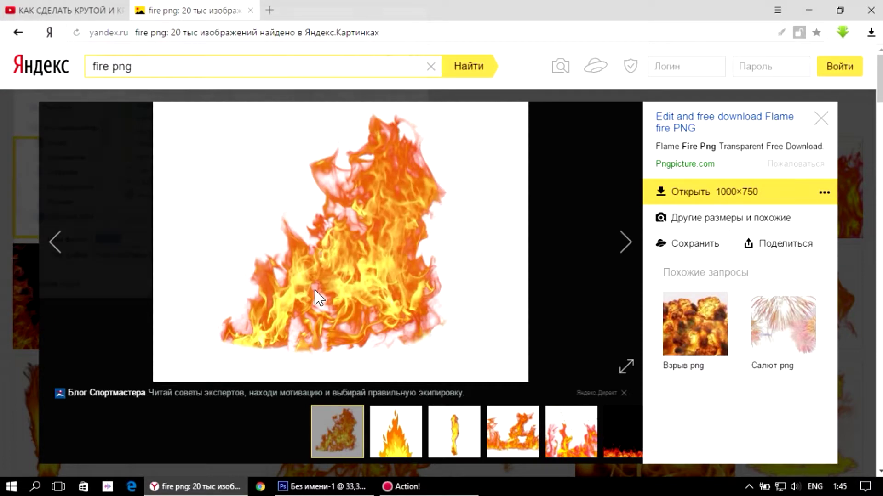
left_click(821, 119)
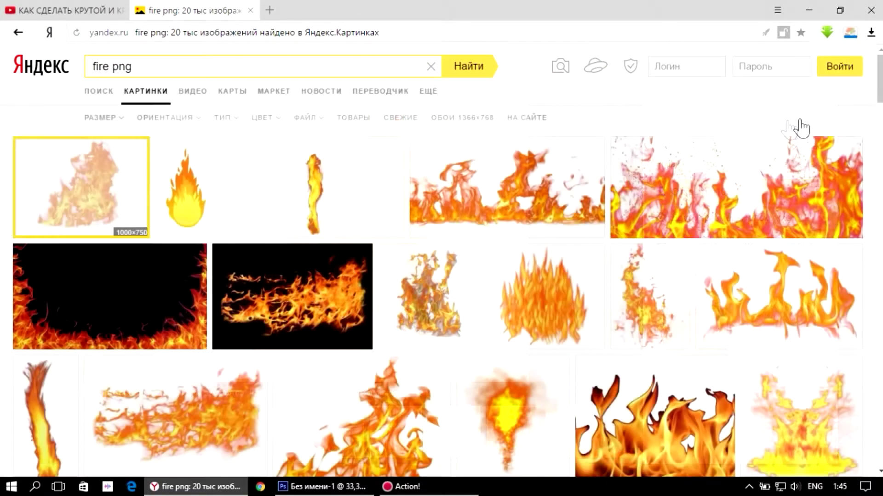
left_click(250, 10)
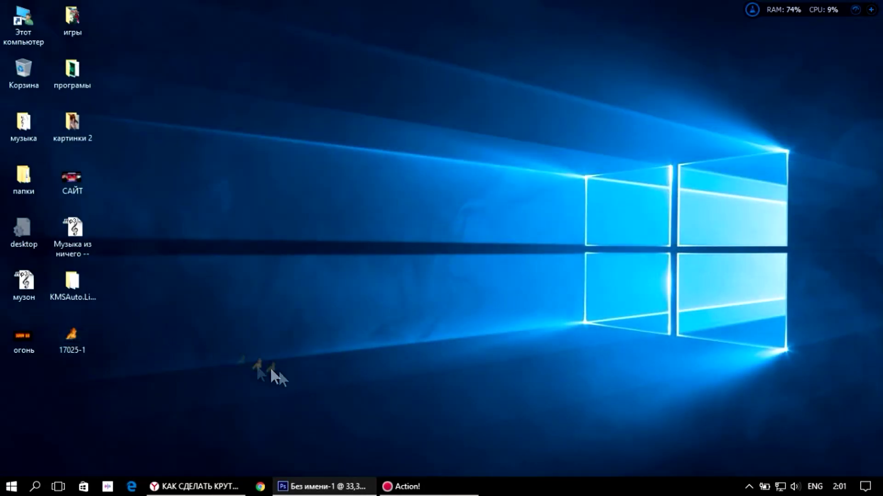
Step: Open the desktop image 17025-1 in Photoshop and copy the whole fire picture into the "SOUR RO" document
left_click_drag(271, 370, 269, 41)
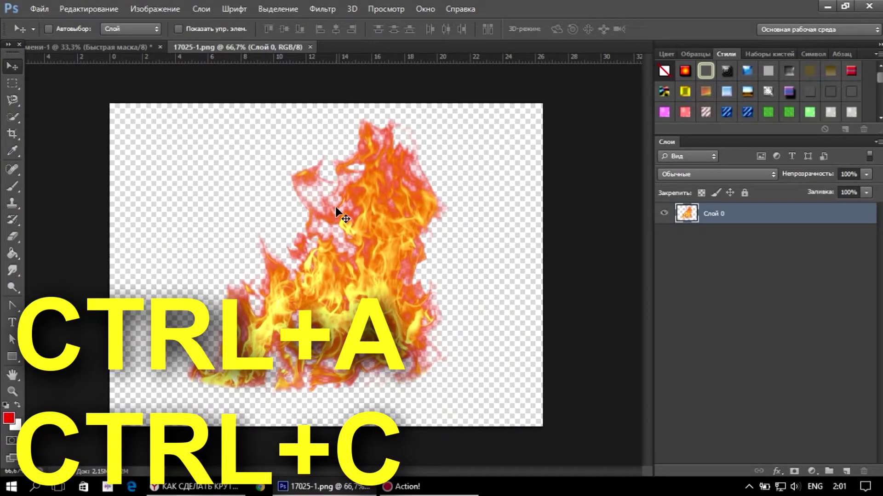
key("ctrl+a")
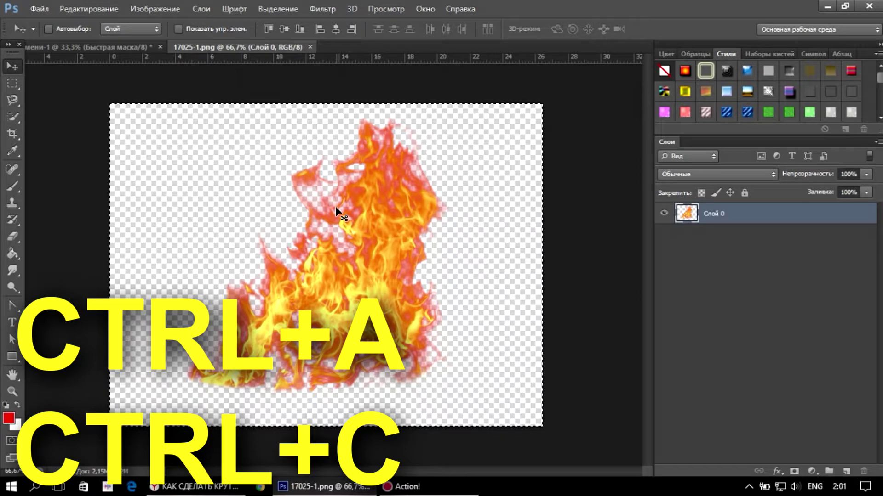
key("ctrl+c")
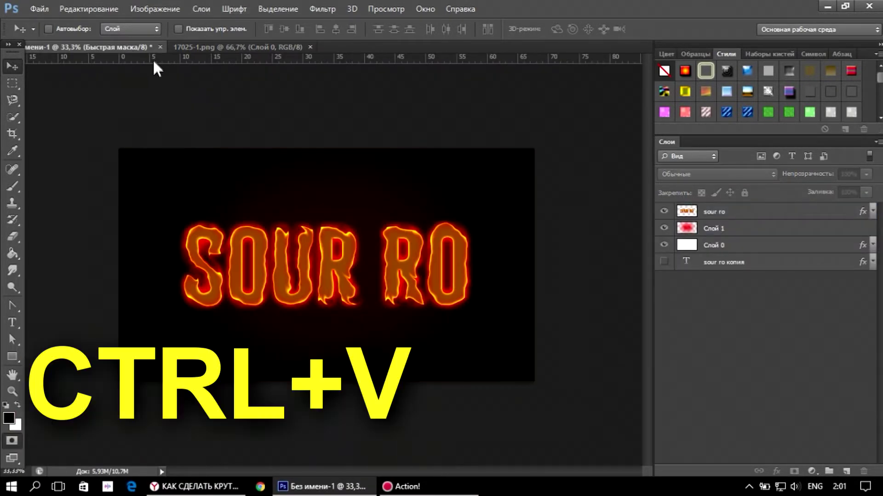
key("ctrl+v")
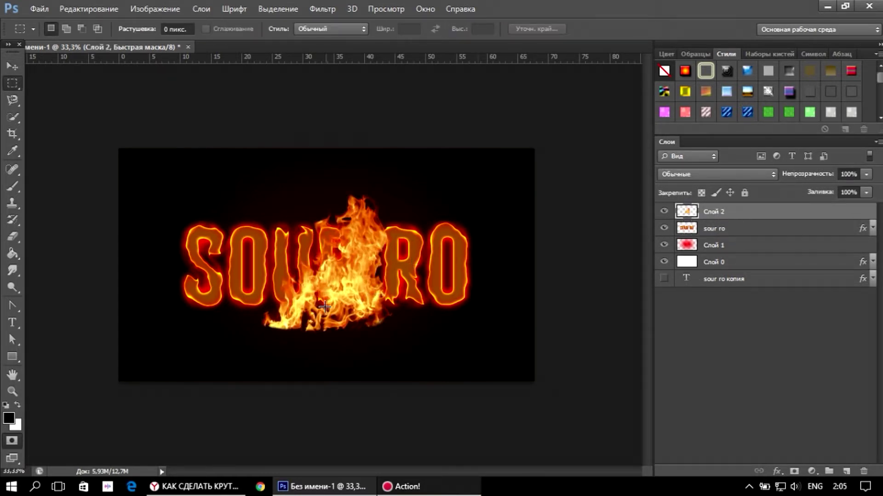
Step: Turn off Quick Mask mode in the "SOUR RO" document
key("ctrl+t")
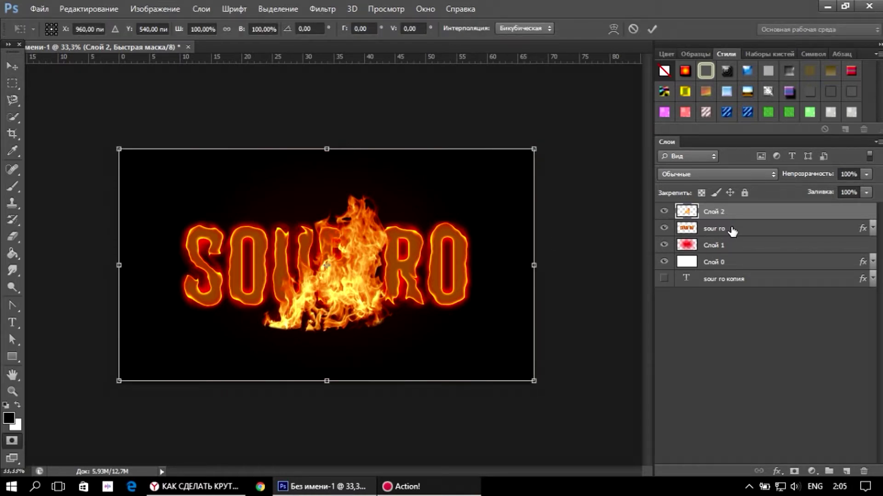
key("Return")
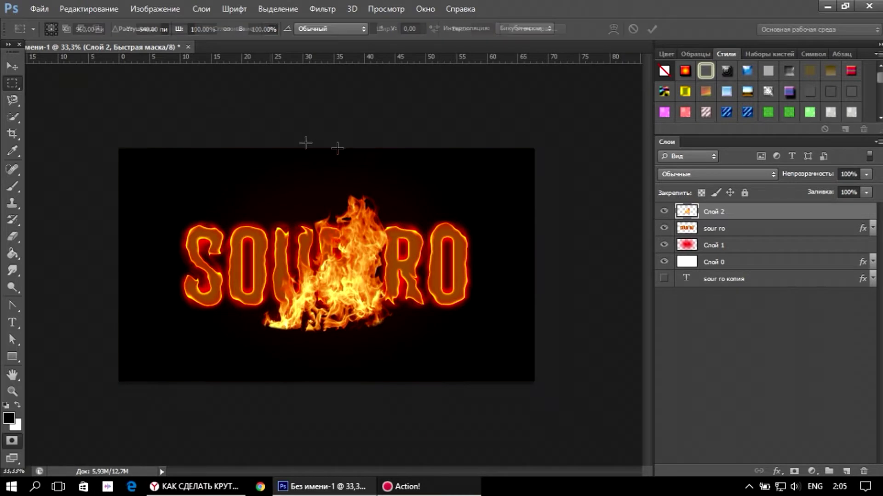
key("q")
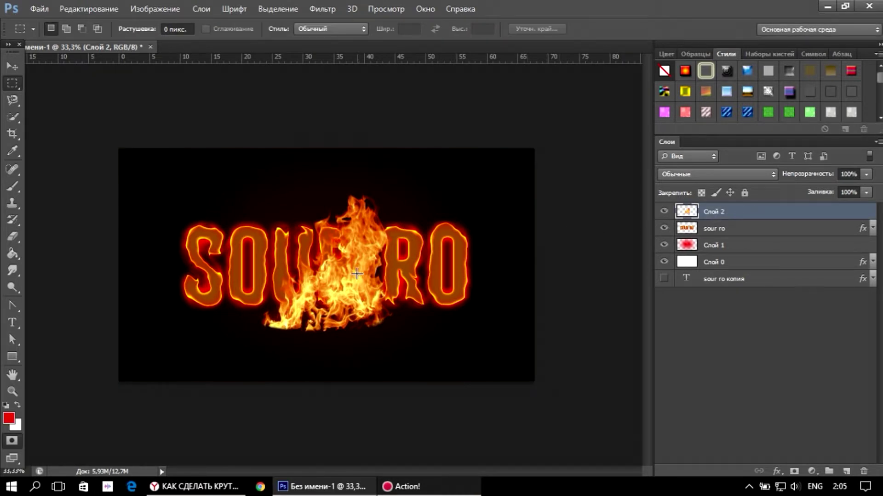
Step: Scale the pasted fire down to about 57% with Free Transform and move it over the letter S
key("ctrl+t")
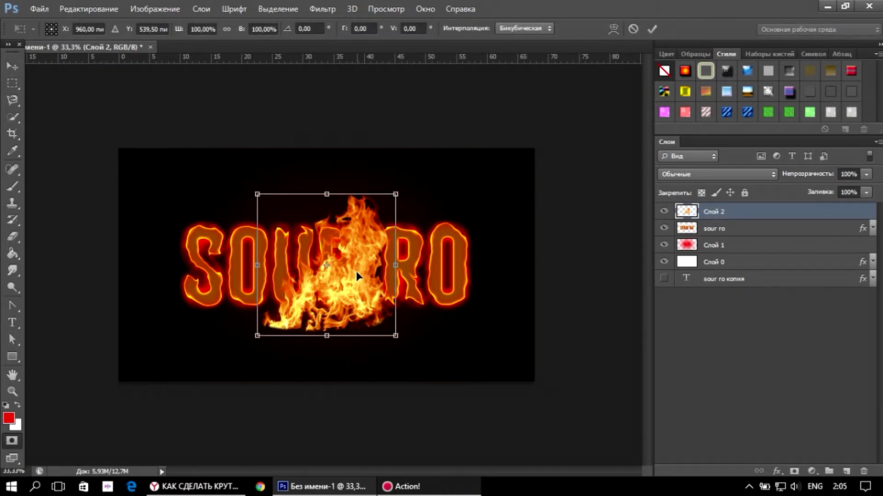
left_click_drag(395, 195, 397, 194)
left_click_drag(360, 271, 220, 269)
left_click_drag(245, 194, 214, 284)
left_click_drag(172, 311, 210, 284)
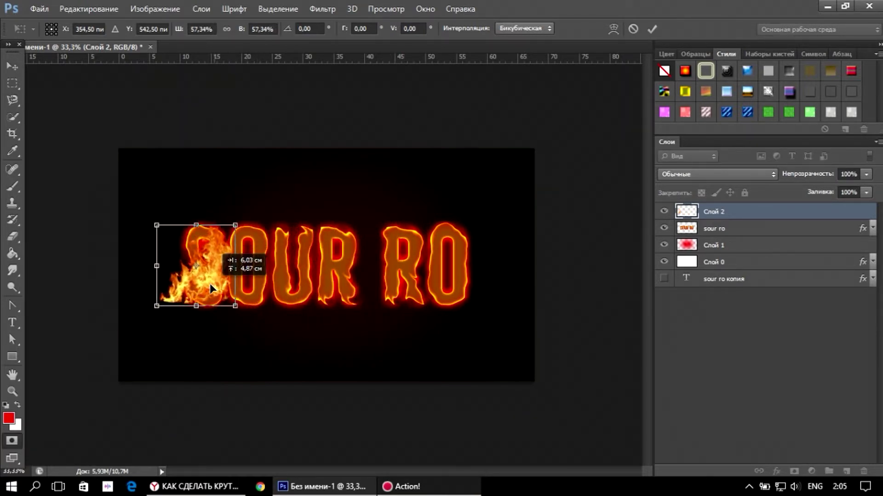
Step: Enlarge the fire to about 63%, rotate it to about −21° over the letter S and apply the transform
left_click_drag(235, 225, 240, 220)
left_click_drag(206, 264, 197, 266)
left_click_drag(231, 223, 263, 210)
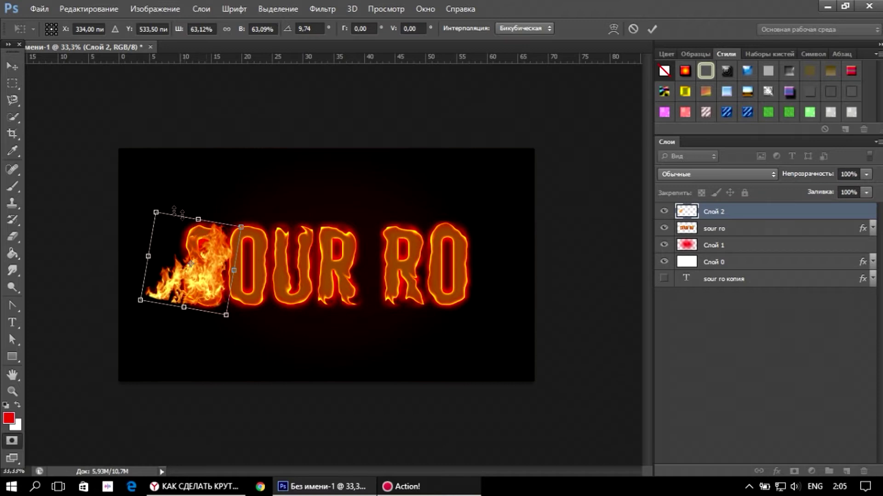
left_click_drag(148, 200, 122, 231)
left_click_drag(194, 252, 199, 265)
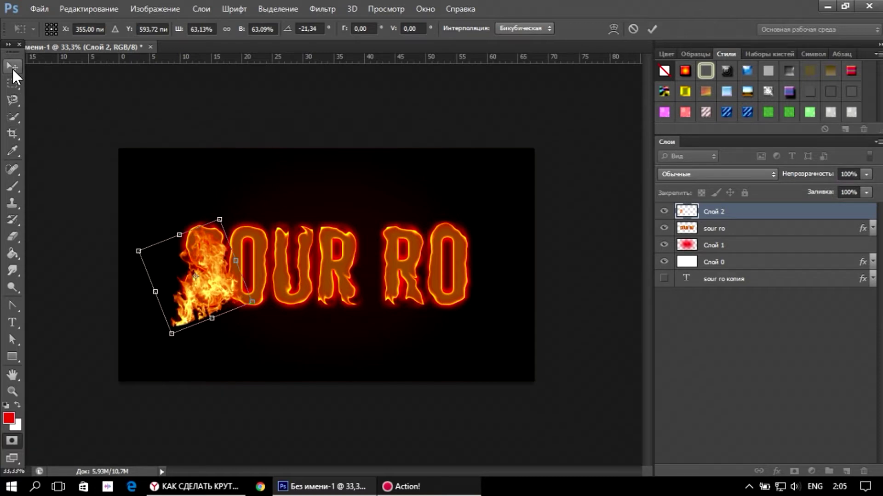
left_click(12, 67)
left_click(370, 193)
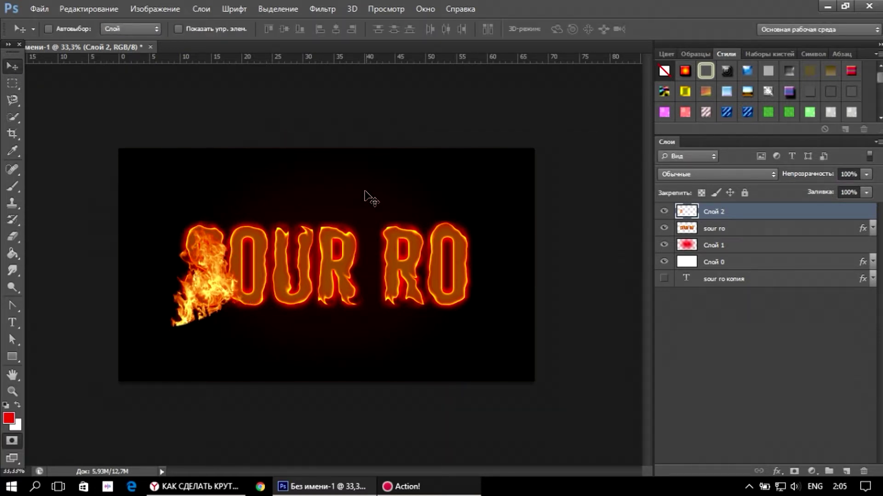
Step: Duplicate the fire layer twice and place the copies over the letters O and U of "SOUR"
key("ctrl+j")
left_click_drag(212, 266, 244, 255)
key("ctrl+j")
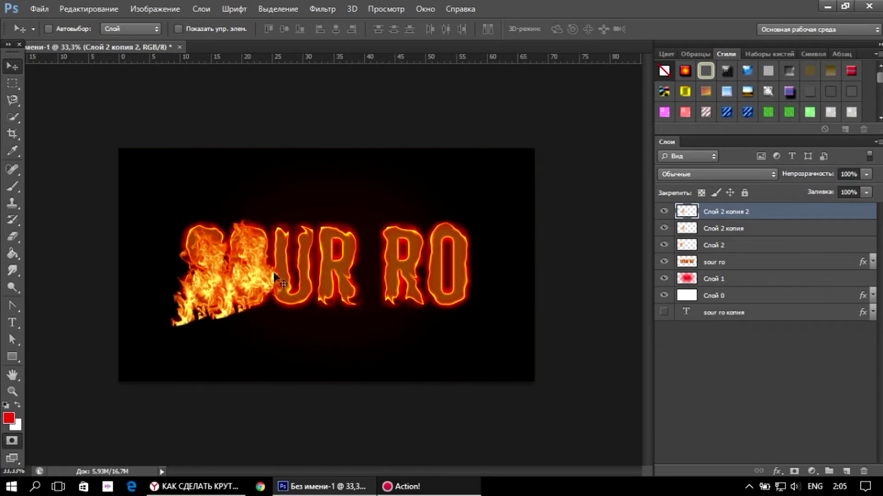
left_click_drag(281, 280, 308, 272)
Step: Flip the fire copy over the letter U horizontally and apply the transform
key("ctrl+t")
left_click_drag(250, 333, 405, 264)
right_click(295, 278)
left_click(322, 250)
key("Return")
Step: Duplicate the flipped fire onto both letters R, flipping the copy on the second R vertically and horizontally
key("ctrl+j")
key("ctrl+j")
right_click(405, 265)
right_click(401, 248)
left_click(405, 251)
key("ctrl+t")
right_click(405, 246)
key("Escape")
right_click(406, 269)
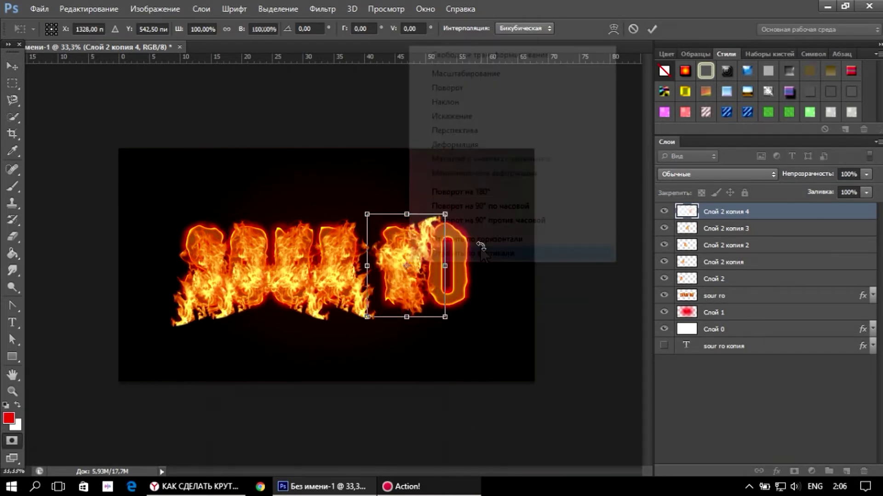
left_click(452, 261)
key("Return")
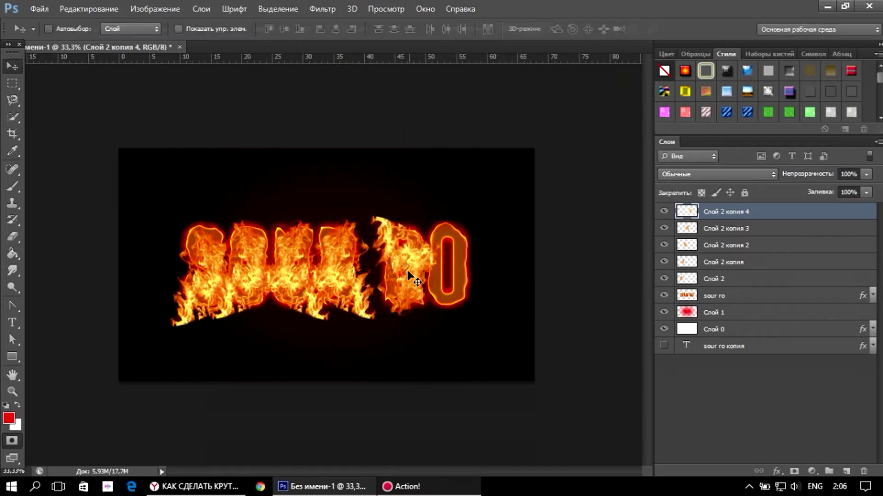
Step: Place another copy of the second R's fire over the final letter O
key("ctrl+t")
left_click_drag(411, 262, 458, 264)
key("Return")
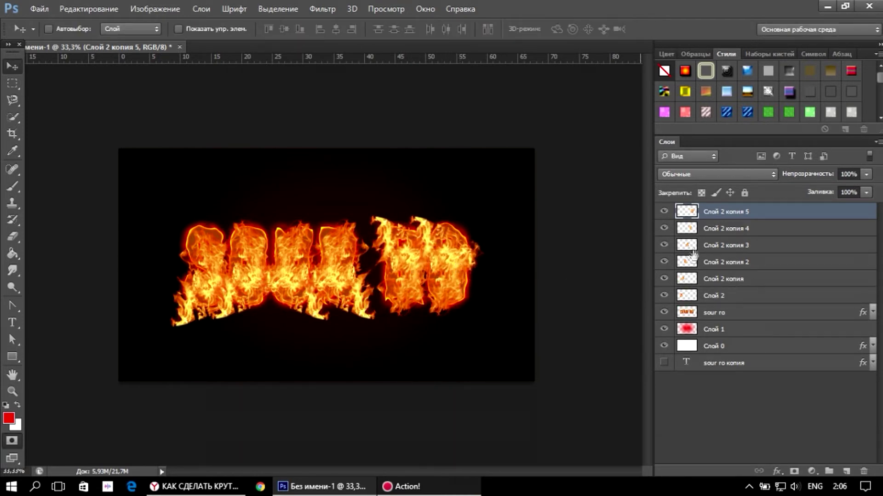
Step: Merge all six fire layers, from "Слой 2" to "Слой 2 копия 5", into one layer
left_click(760, 229, "shift")
left_click(760, 247, "shift")
left_click(753, 263, "shift")
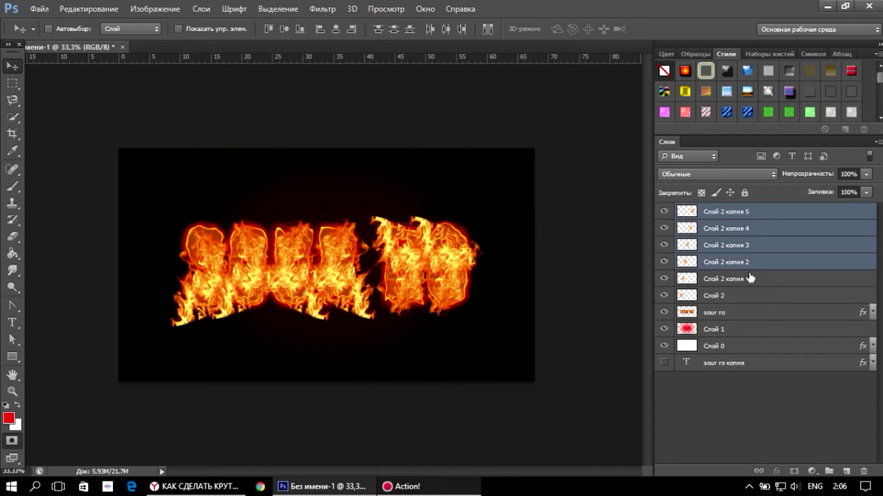
left_click(751, 281, "shift")
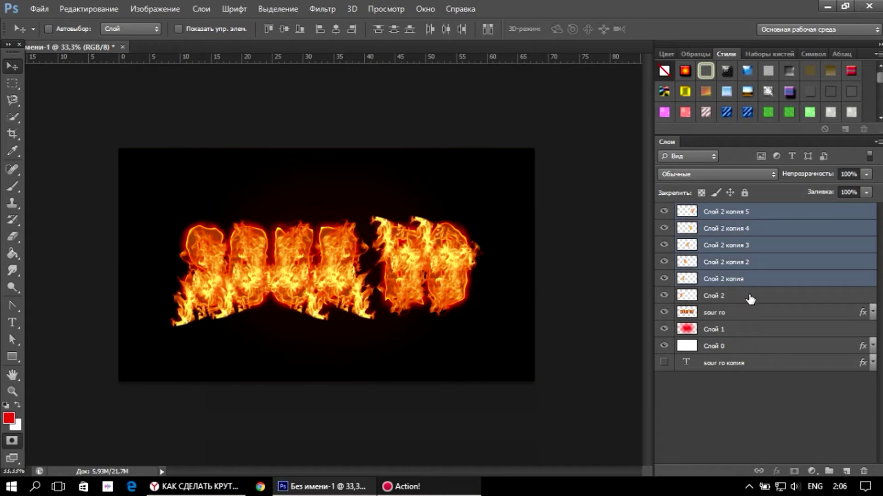
left_click(750, 298, "shift")
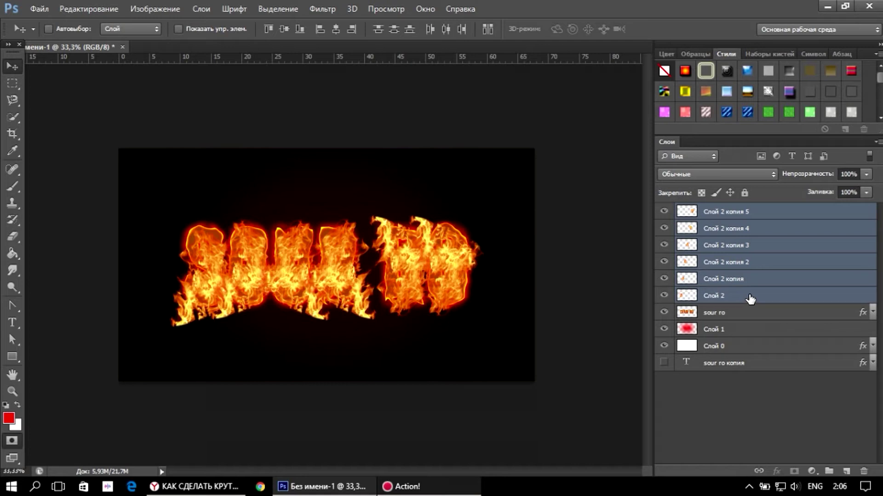
key("ctrl+e")
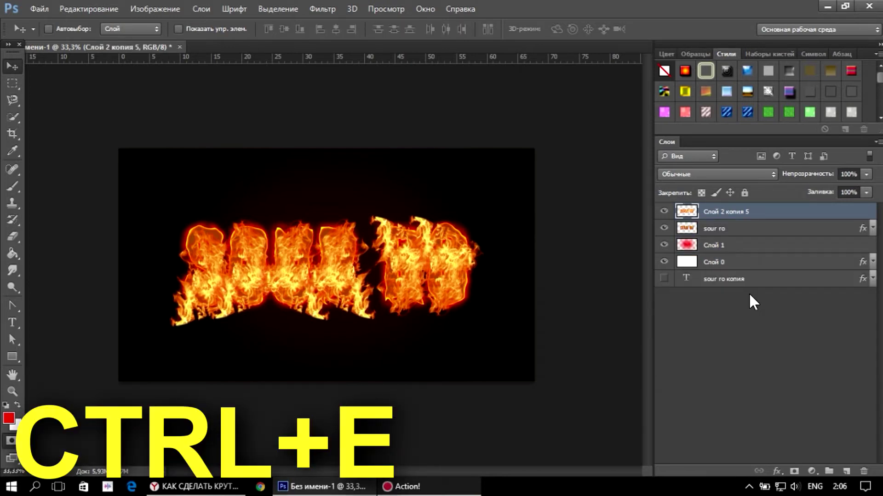
Step: Load the "sour ro" letter shapes as a selection and add it as a layer mask to the merged fire layer
key("q")
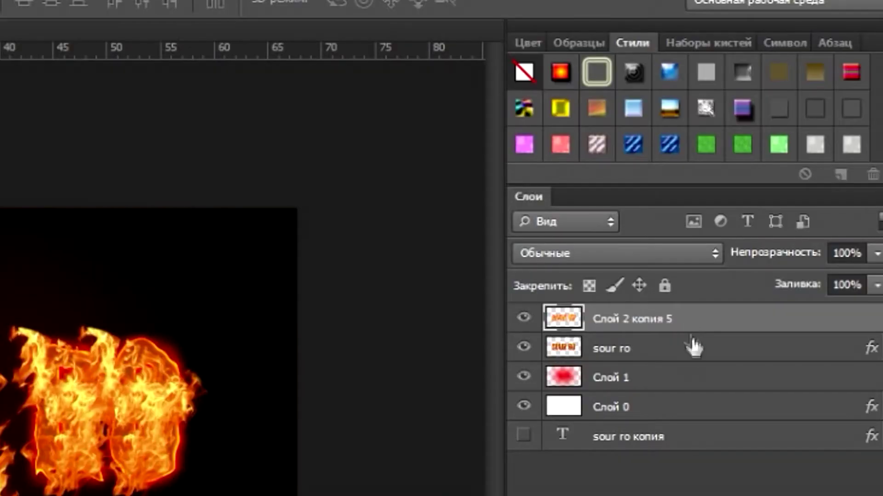
left_click(685, 344)
left_click(650, 319)
left_click_drag(565, 325, 570, 350)
left_click(570, 348, "ctrl")
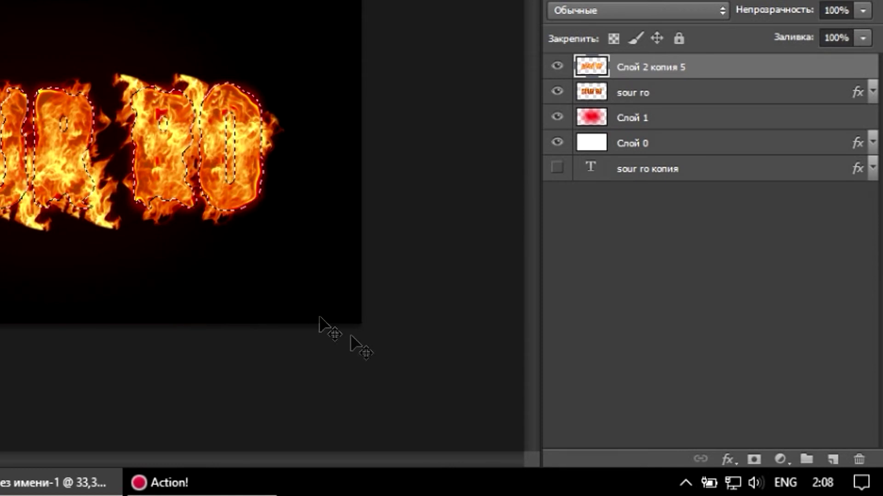
left_click(754, 459)
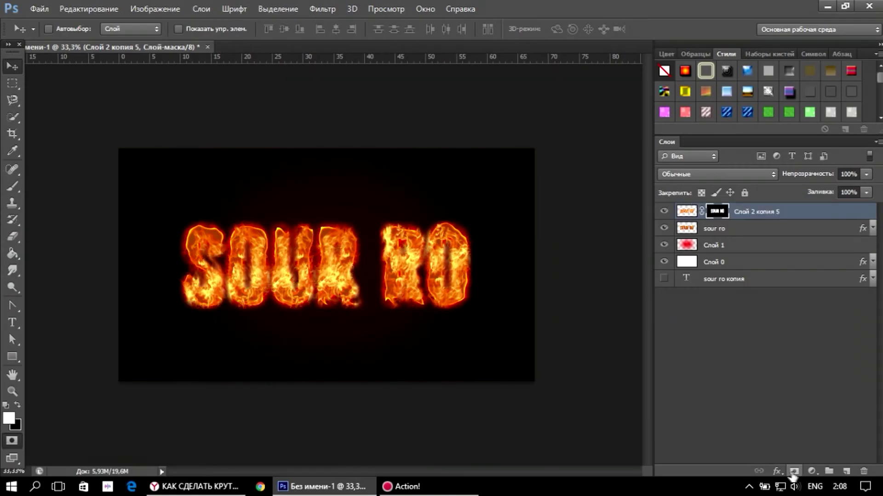
Step: Set the merged fire layer's blend mode to Экран (Screen) and its opacity to 75%
left_click(695, 175)
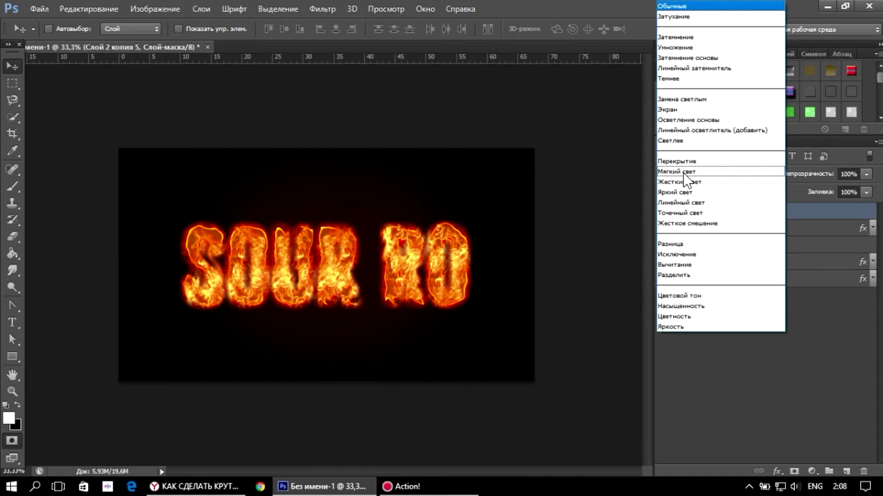
left_click(666, 110)
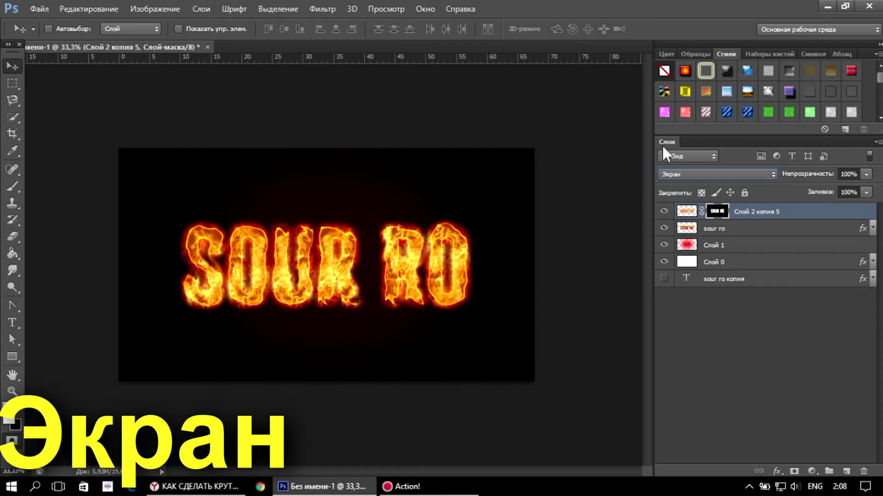
left_click(687, 211)
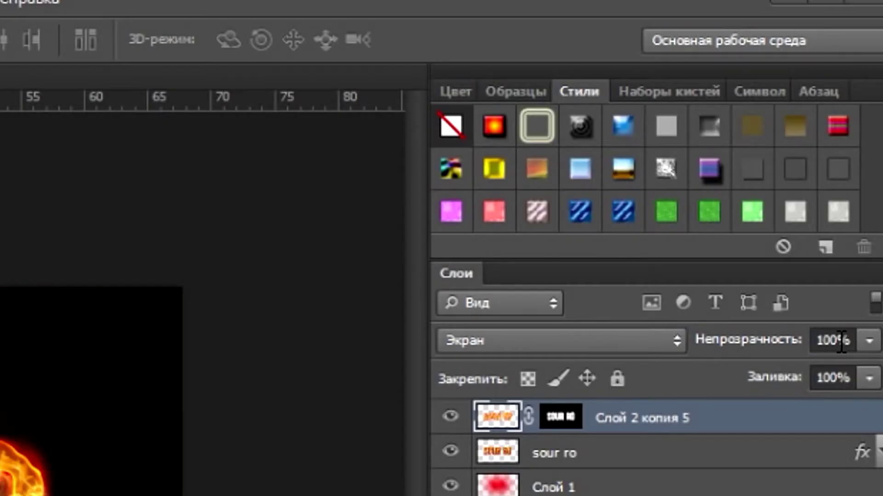
double_click(848, 176)
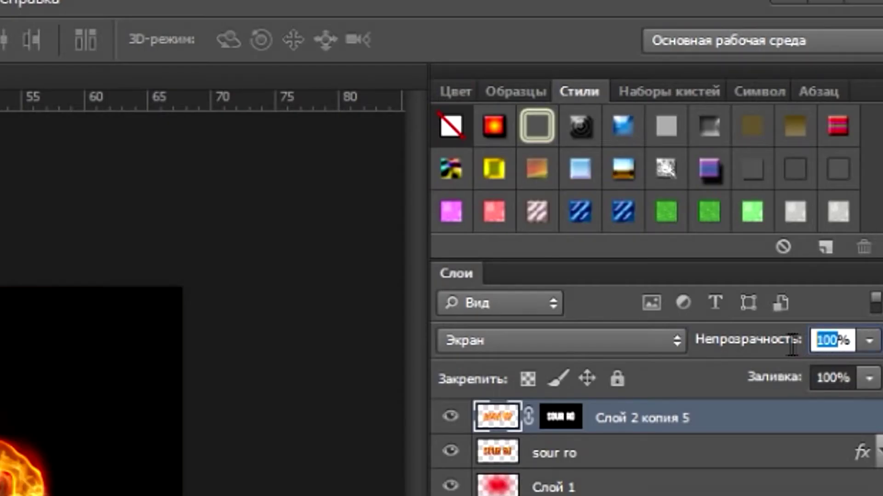
key("BackSpace")
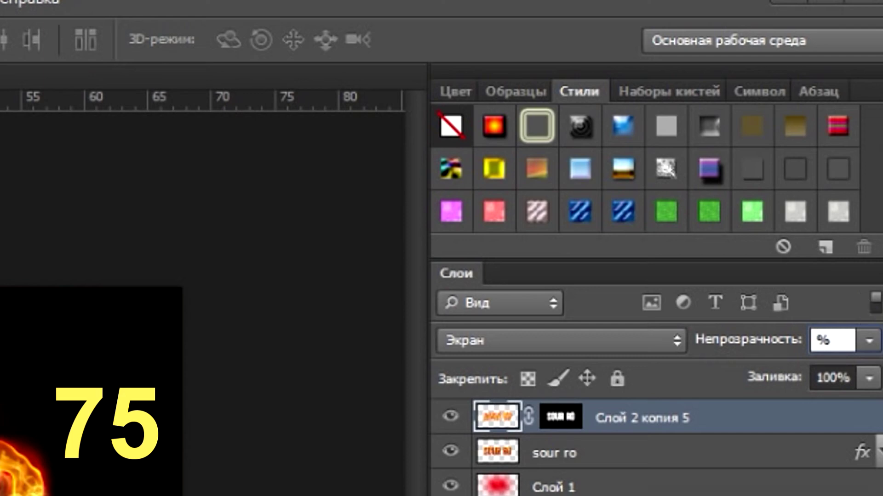
type("75")
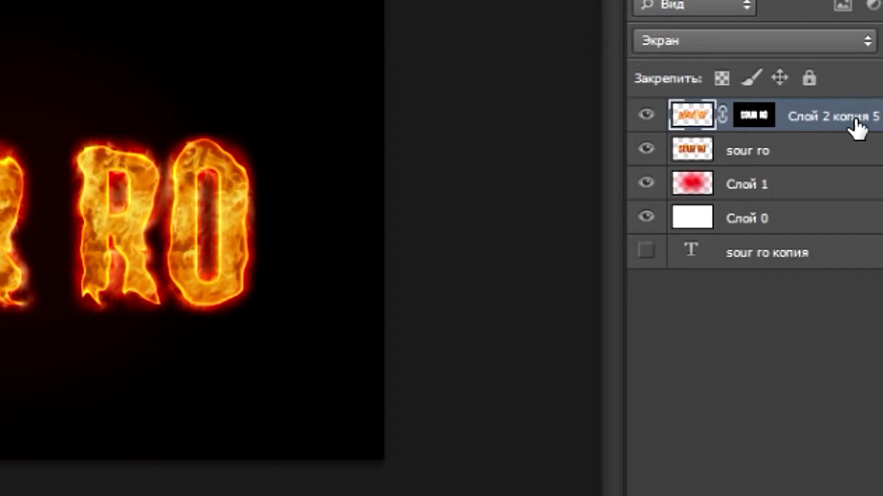
Step: Feather the merged fire layer's mask by 35 pixels and close the mask properties
left_click(572, 422)
double_click(767, 120)
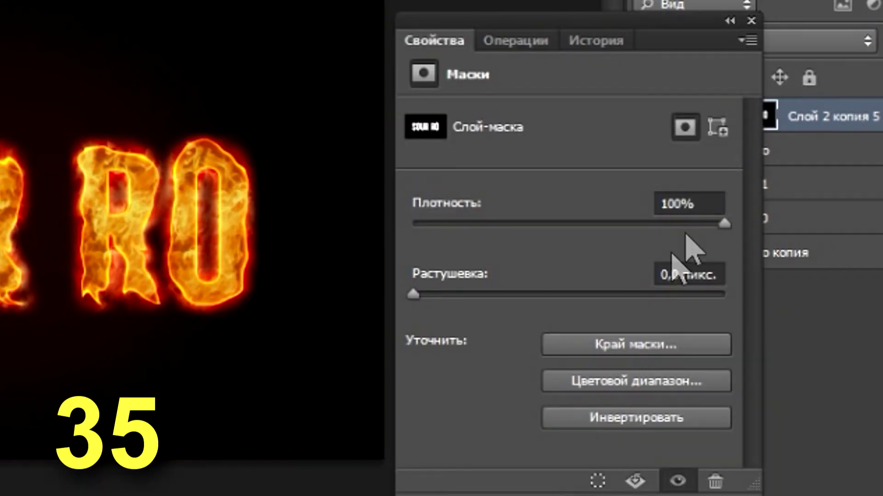
left_click(672, 274)
key("BackSpace")
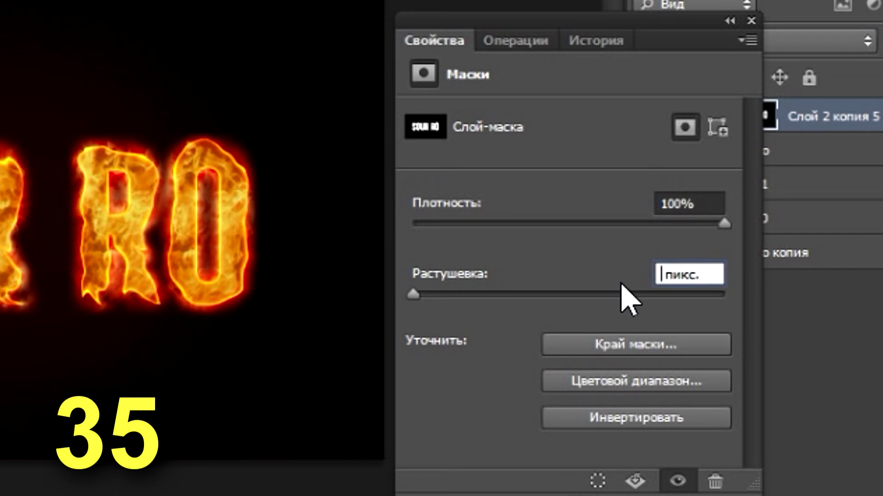
type("35")
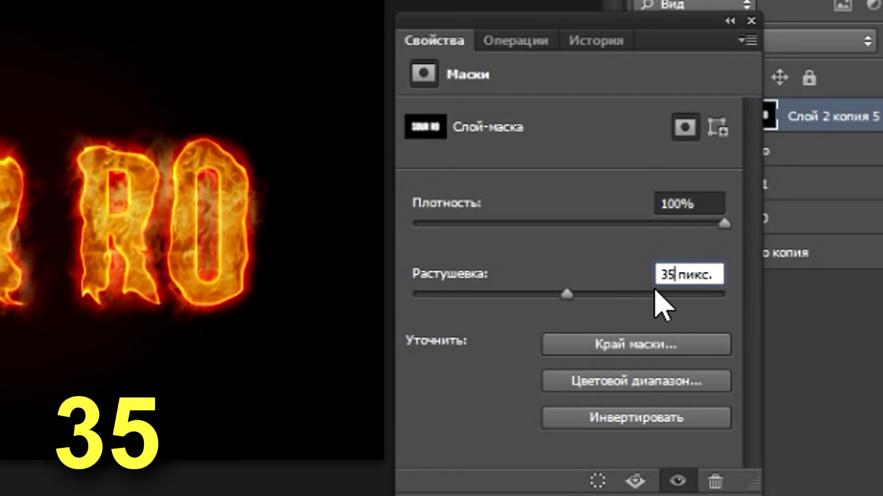
key("Return")
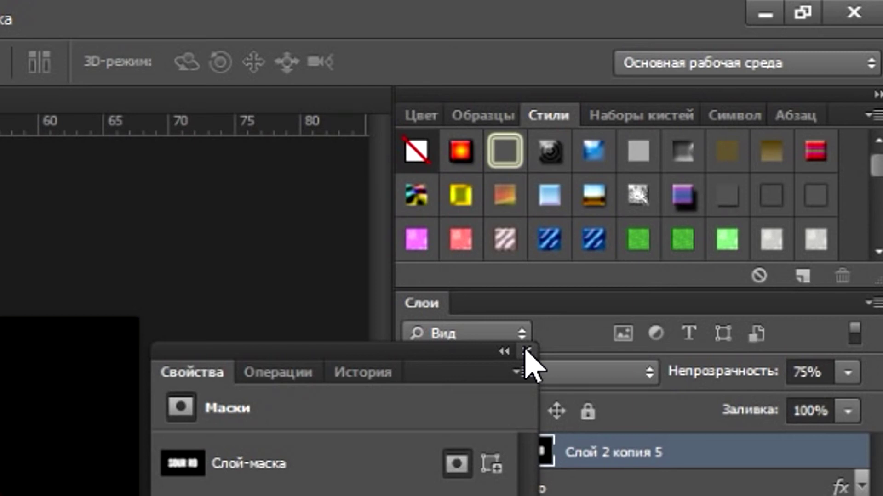
left_click(525, 351)
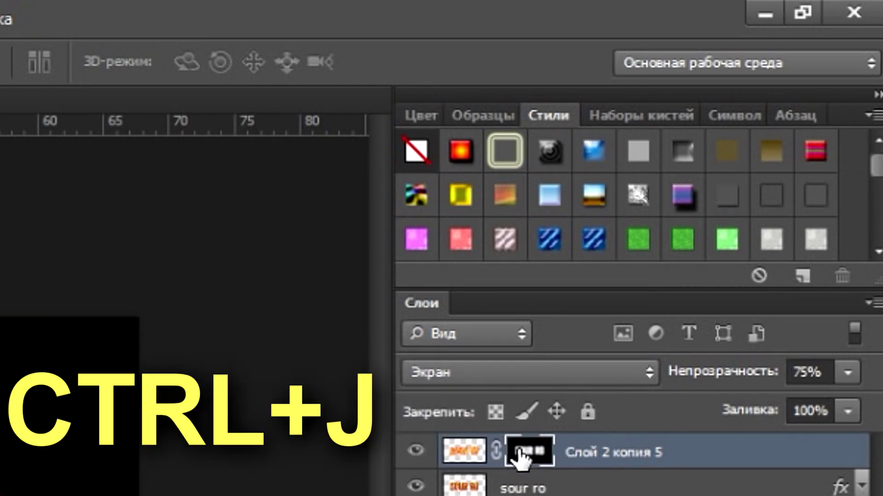
Step: Duplicate the masked fire layer and set the copy's blend mode to Перекрытие (Overlay)
key("ctrl+j")
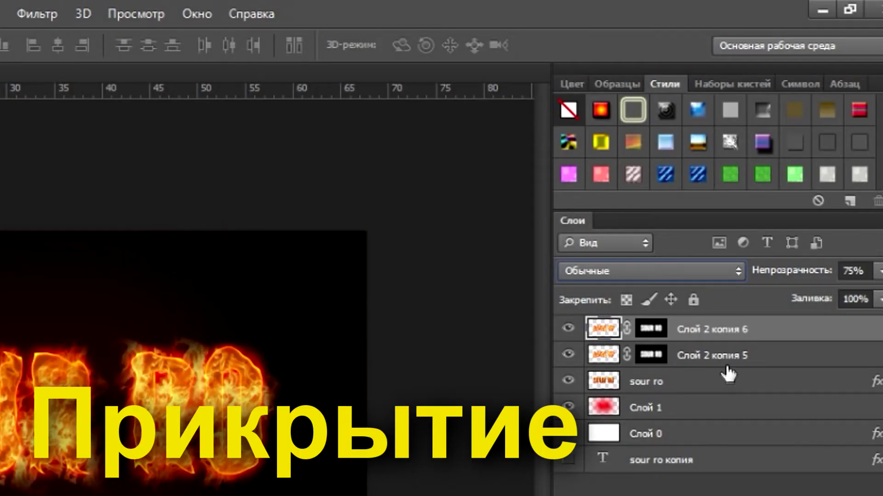
left_click(712, 272)
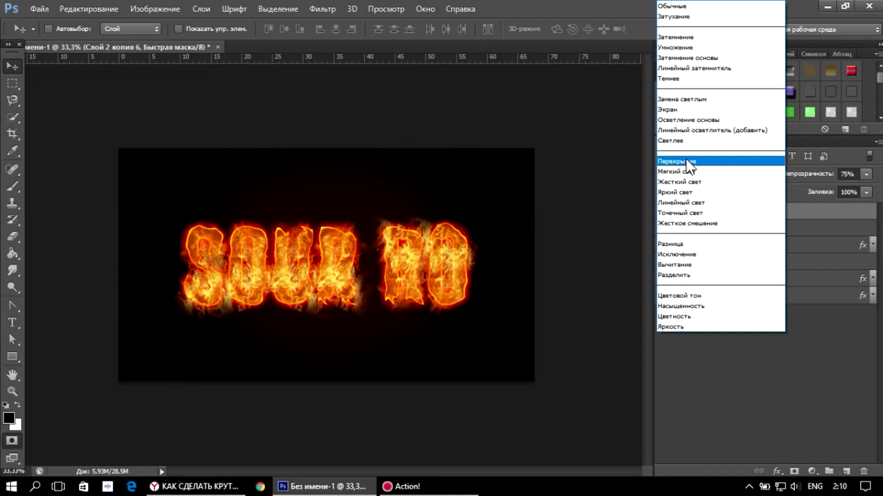
left_click(602, 250)
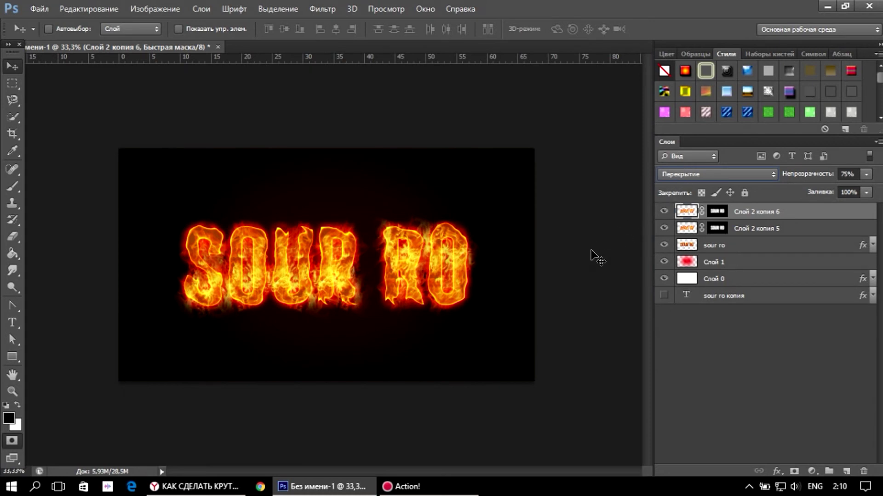